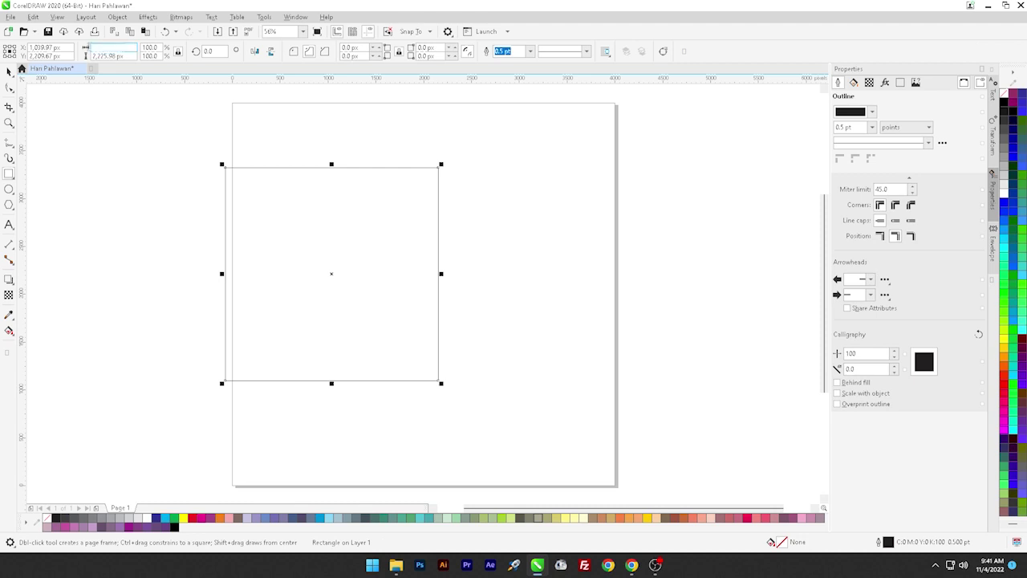
Set the rectangle's size to 4,000 by 4,000 px and center it on the page.
{"action": "left_click_drag", "start_coordinate": [133, 48], "coordinate": [113, 45]}
{"action": "type", "text": "4,000"}
{"action": "key", "text": "Return"}
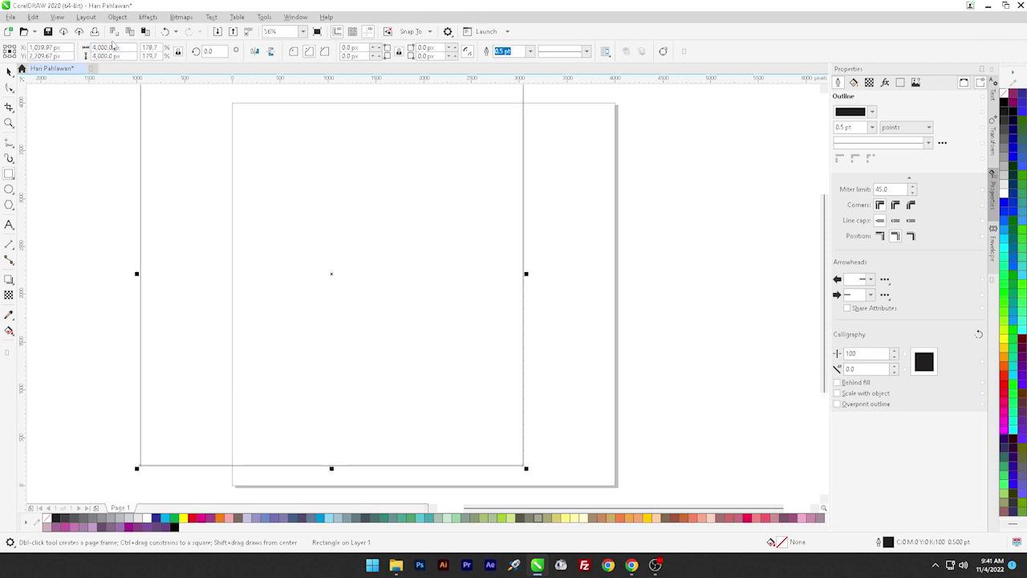
{"action": "scroll", "coordinate": [184, 220], "scroll_direction": "down", "scroll_amount": 3}
{"action": "scroll", "coordinate": [153, 190], "scroll_direction": "up", "scroll_amount": 1}
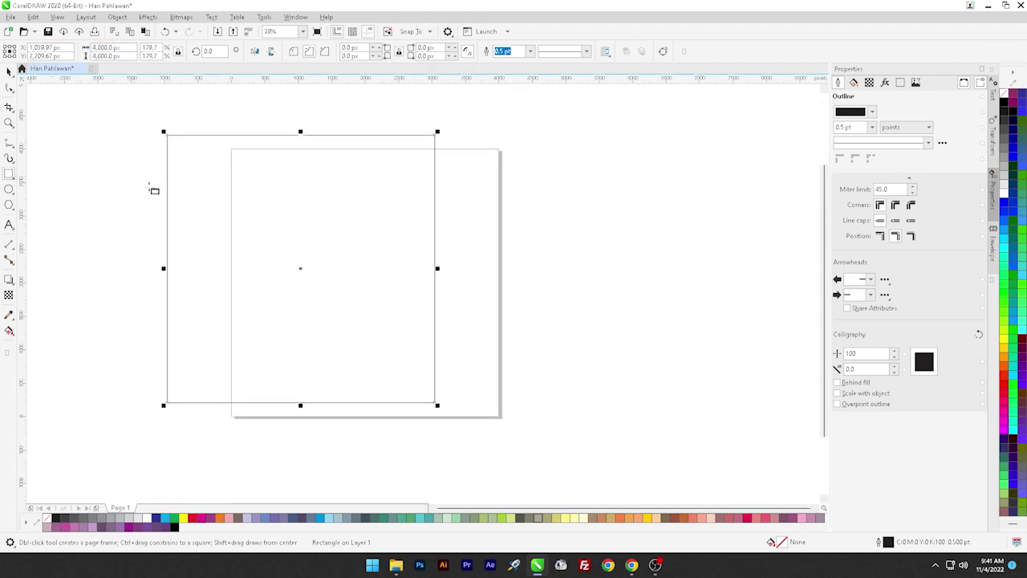
{"action": "key", "text": "p"}
{"action": "key", "text": "space"}
{"action": "key", "text": "Escape"}
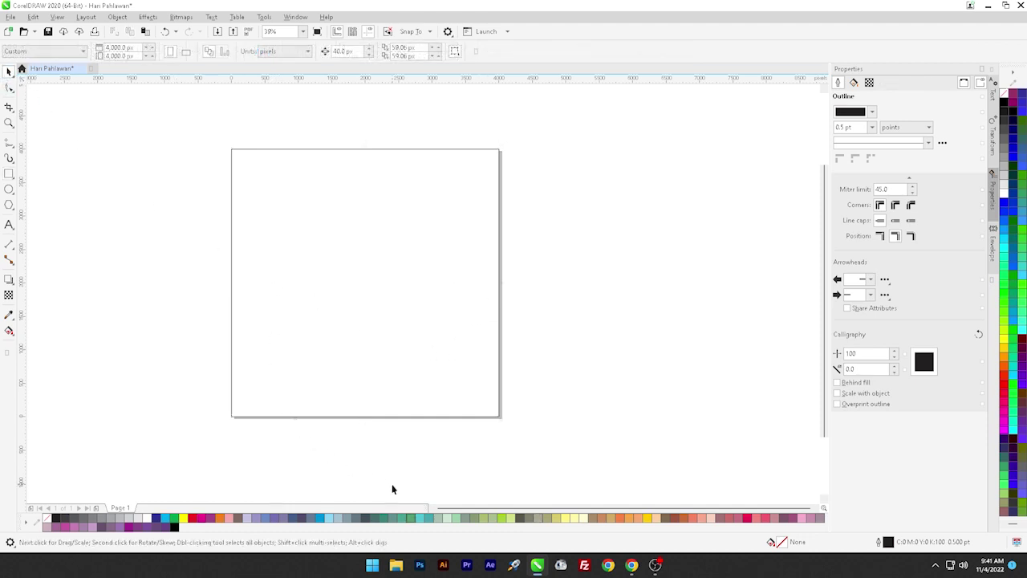
Import the saluting soldier file from the desktop as editable artwork, with its text as curves.
{"action": "left_click", "coordinate": [538, 565]}
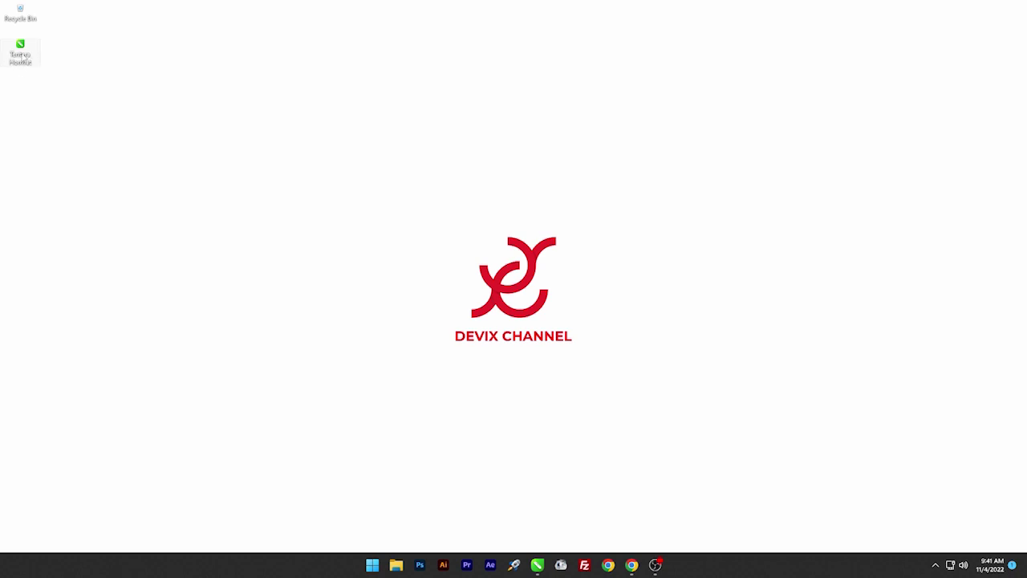
{"action": "left_click_drag", "start_coordinate": [20, 49], "coordinate": [555, 397]}
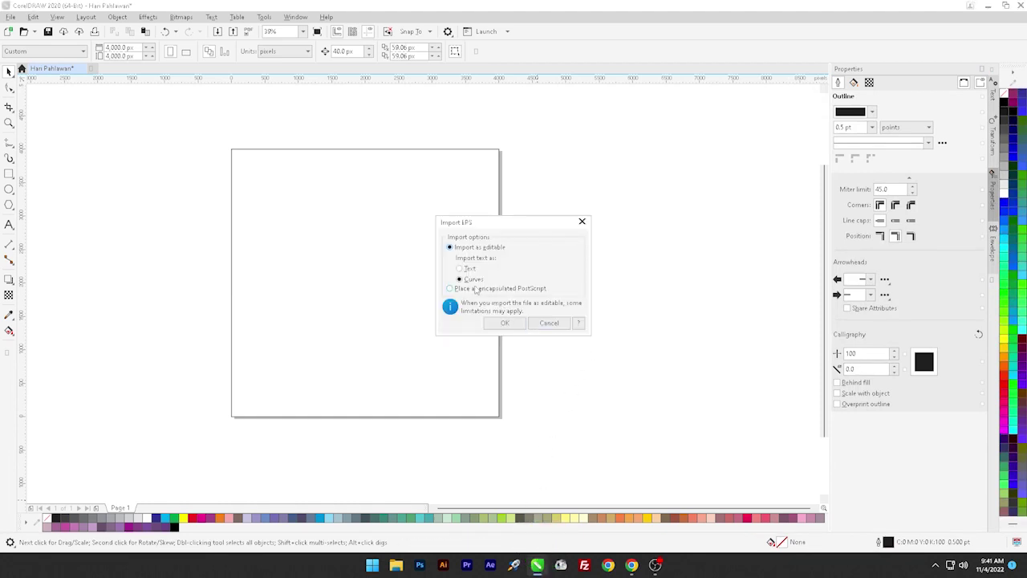
{"action": "left_click", "coordinate": [506, 323]}
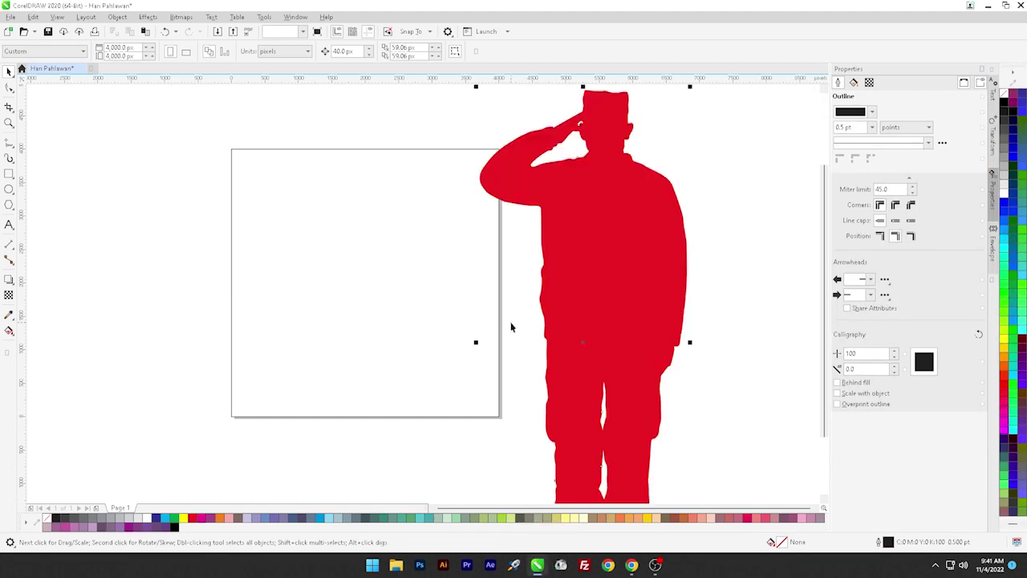
{"action": "scroll", "coordinate": [511, 293], "scroll_direction": "down", "scroll_amount": 2}
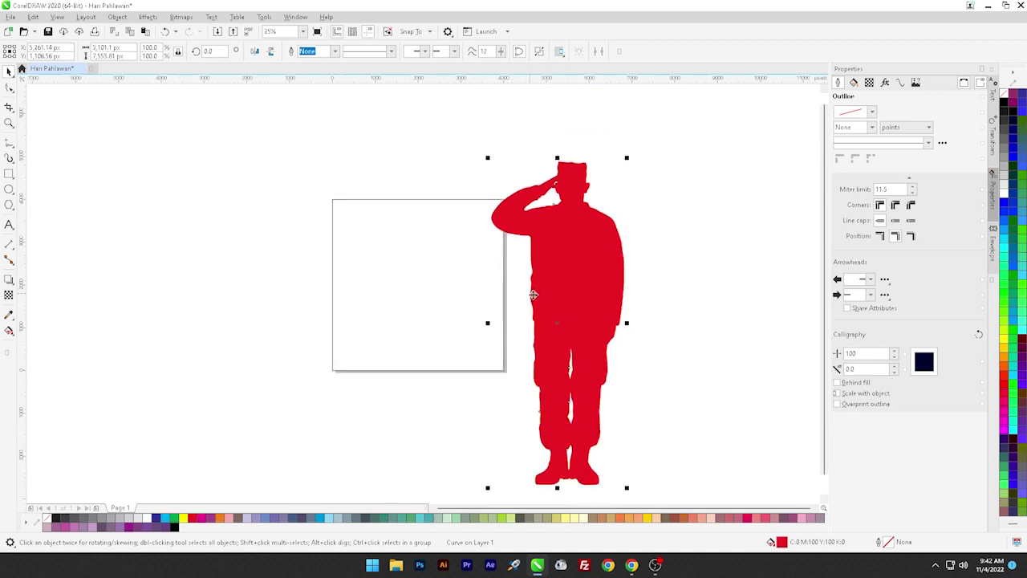
Move the soldier silhouette off the page to its left side and scale it down to 50%.
{"action": "left_click_drag", "start_coordinate": [570, 298], "coordinate": [212, 284]}
{"action": "left_click_drag", "start_coordinate": [129, 144], "coordinate": [196, 306]}
{"action": "left_click_drag", "start_coordinate": [230, 373], "coordinate": [243, 358]}
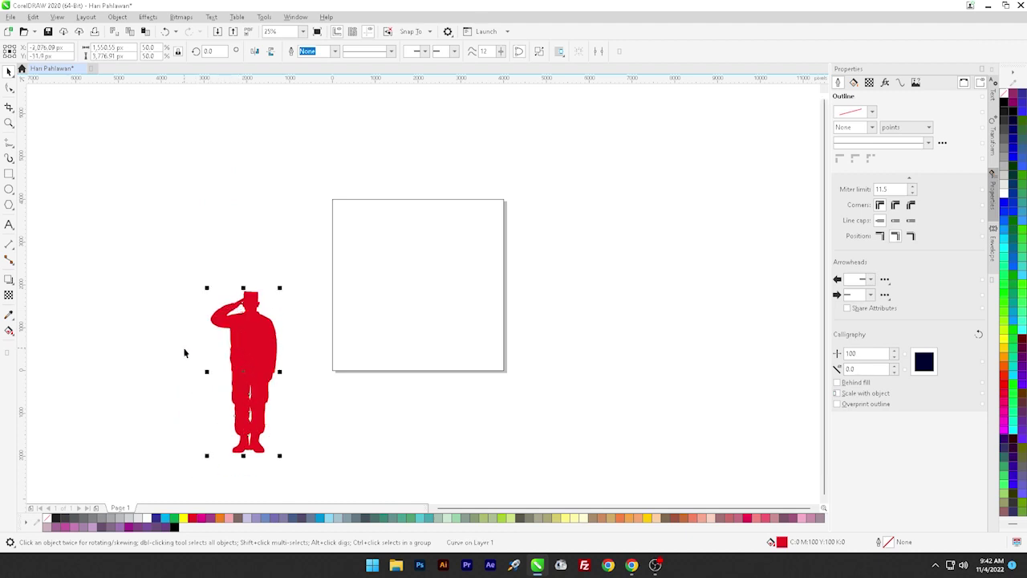
{"action": "left_click", "coordinate": [185, 350]}
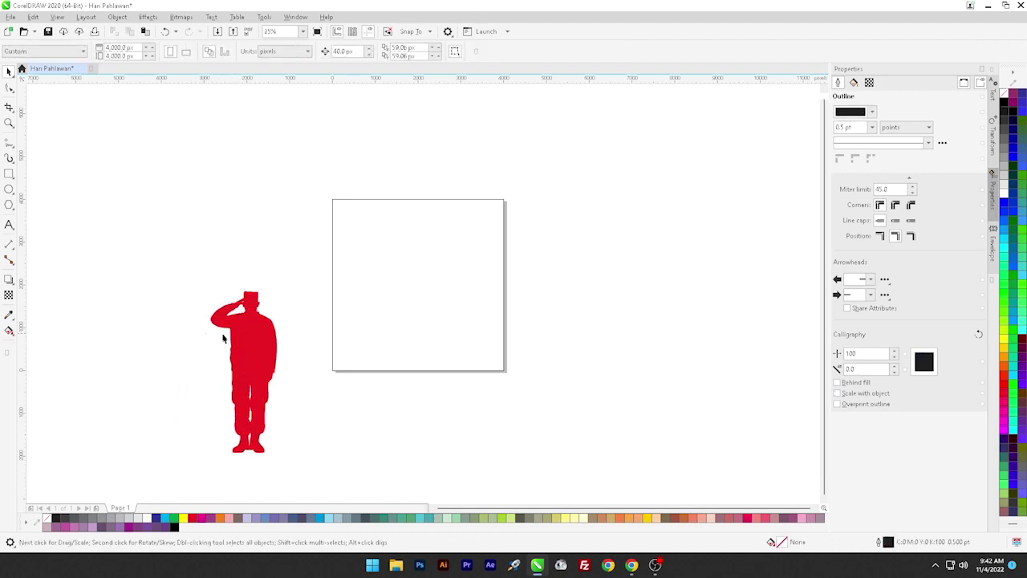
Draw a wide ellipse of about 5,462 by 1,937 px across the lower edge of the page.
{"action": "left_click", "coordinate": [9, 190]}
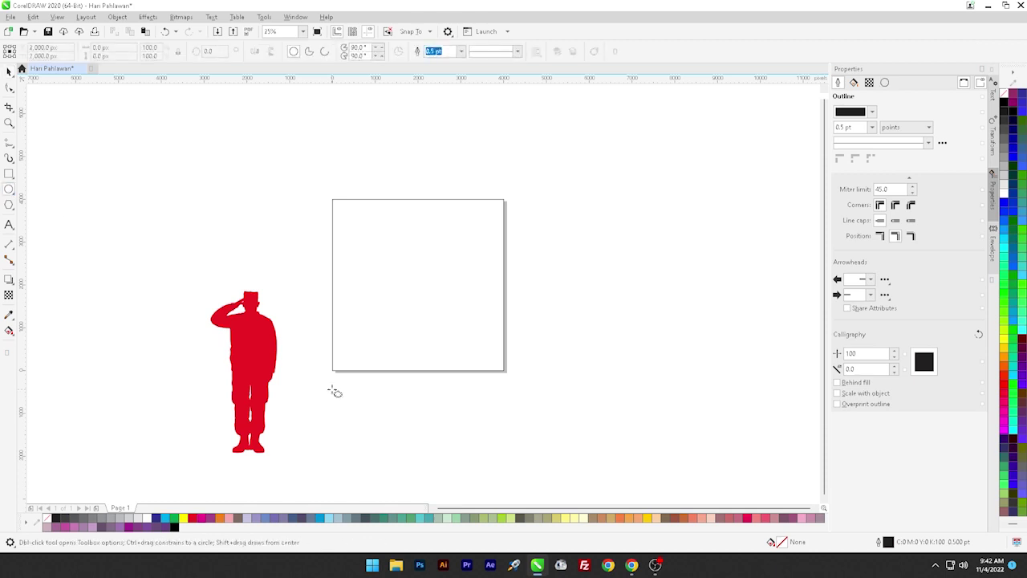
{"action": "left_click_drag", "start_coordinate": [297, 415], "coordinate": [532, 332]}
{"action": "left_click", "coordinate": [9, 72]}
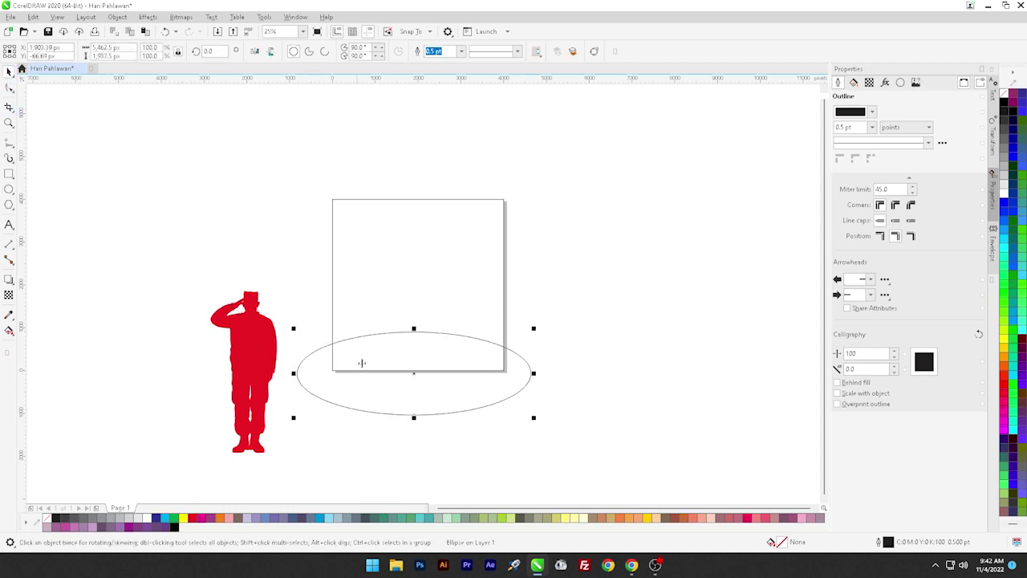
Fill the ellipse with the red sampled from the soldier silhouette and remove its outline.
{"action": "left_click", "coordinate": [9, 314]}
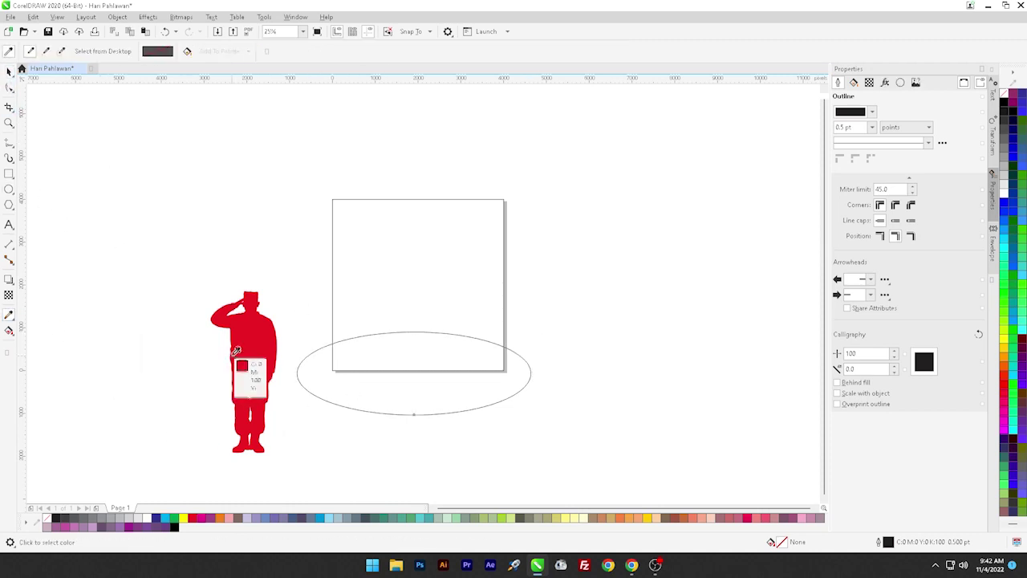
{"action": "left_click", "coordinate": [247, 345]}
{"action": "left_click", "coordinate": [343, 380]}
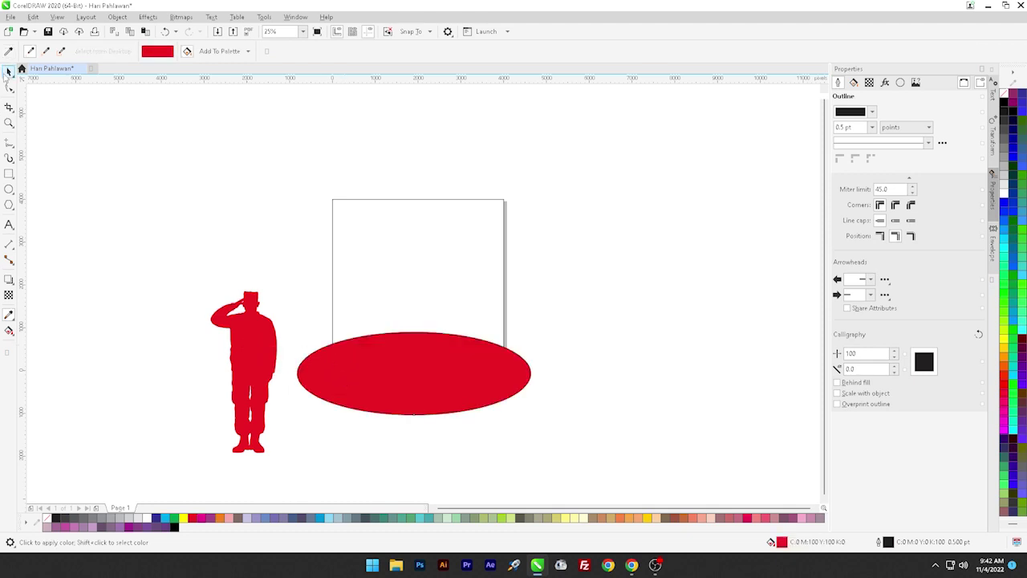
{"action": "left_click", "coordinate": [9, 72]}
{"action": "left_click", "coordinate": [339, 372]}
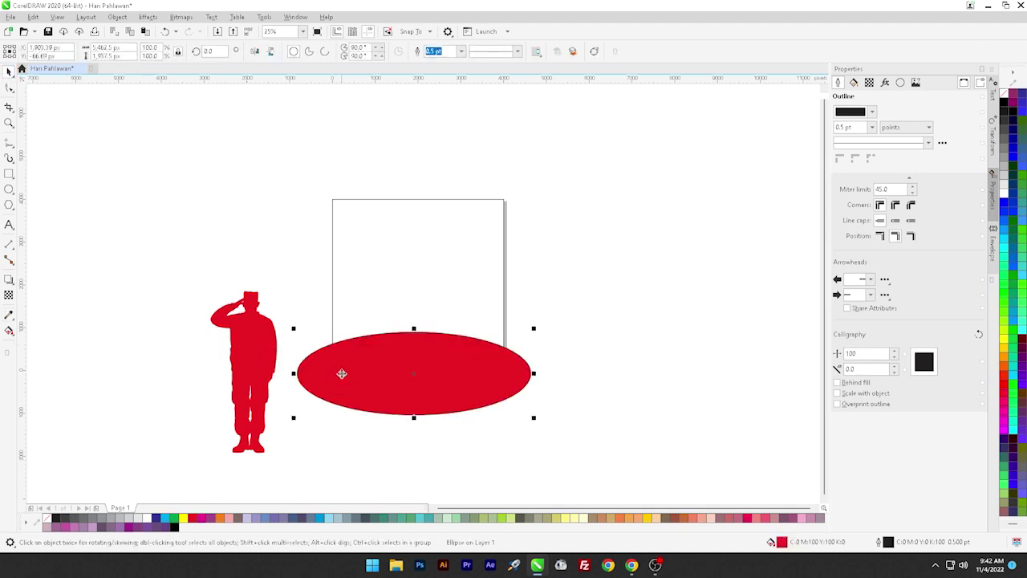
{"action": "right_click", "coordinate": [47, 520]}
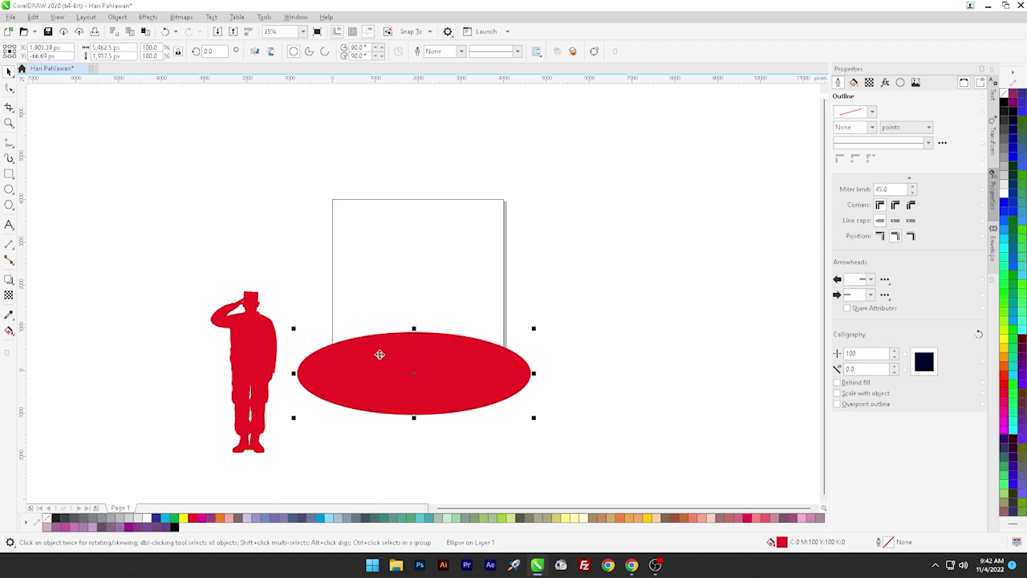
Center the red ellipse horizontally on the page-sized square.
{"action": "left_click", "coordinate": [431, 297], "text": "shift"}
{"action": "key", "text": "c"}
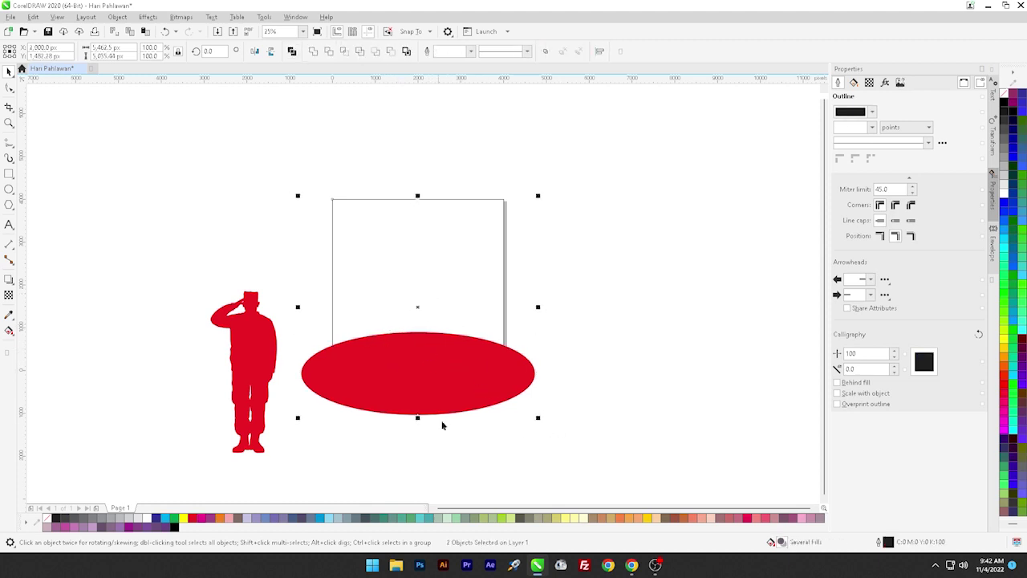
{"action": "left_click", "coordinate": [460, 464]}
Place the soldier silhouette behind the ellipse's upper edge, mid-page, and scale it down to 31.4%.
{"action": "left_click_drag", "start_coordinate": [246, 376], "coordinate": [409, 310]}
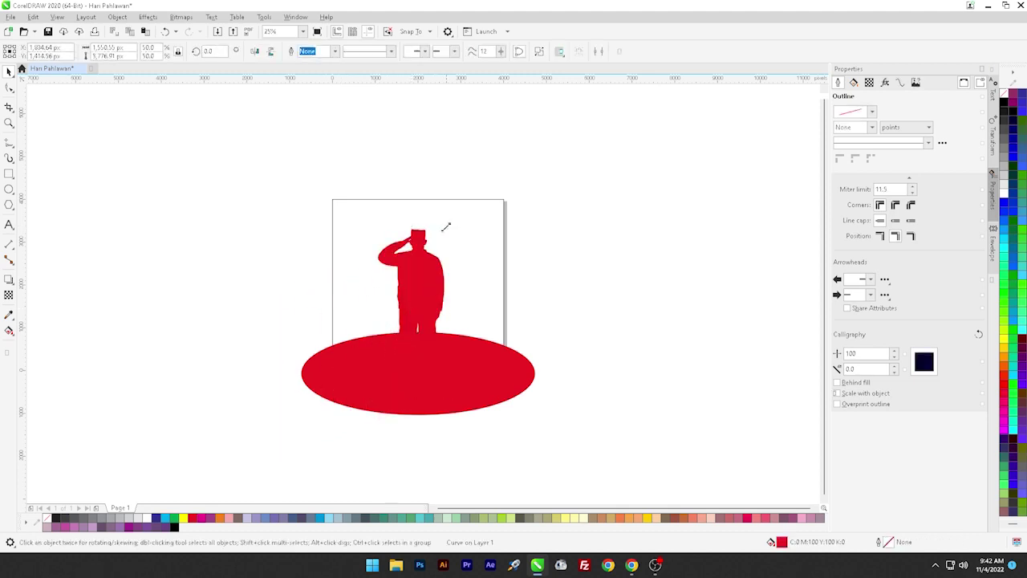
{"action": "left_click_drag", "start_coordinate": [447, 225], "coordinate": [420, 273]}
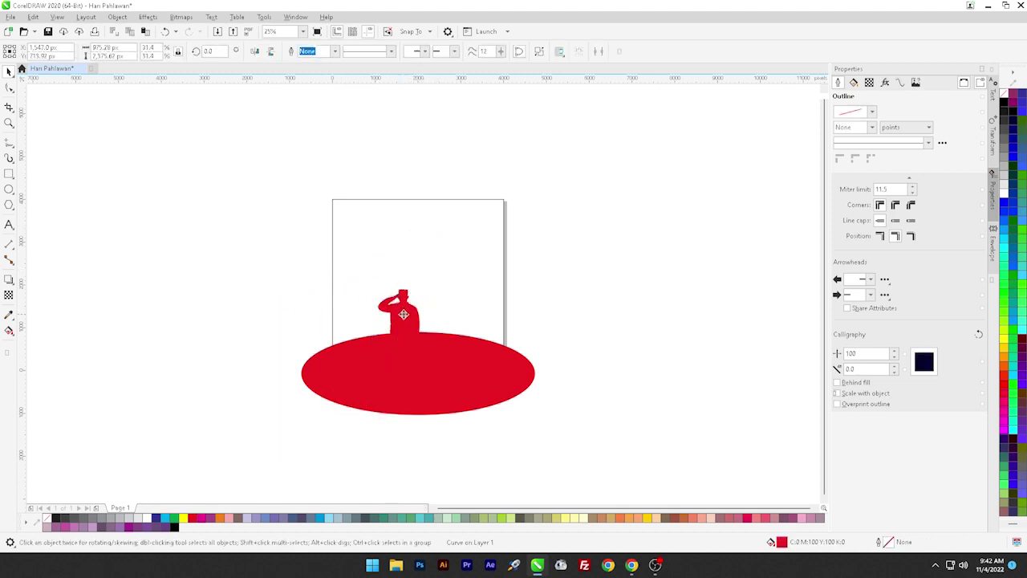
{"action": "left_click_drag", "start_coordinate": [410, 310], "coordinate": [419, 295]}
{"action": "left_click", "coordinate": [464, 322]}
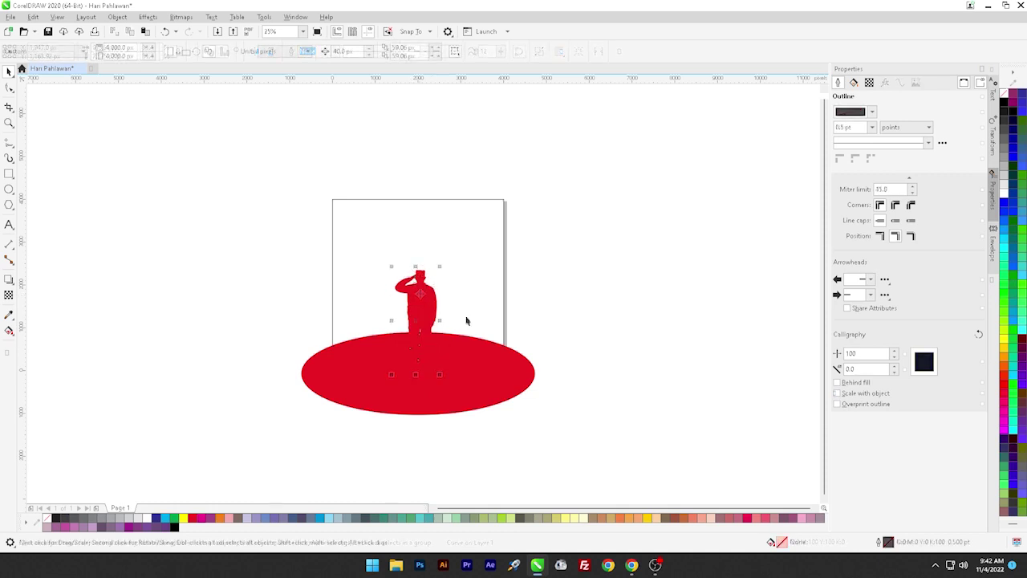
Center the soldier silhouette horizontally on the red ellipse.
{"action": "scroll", "coordinate": [406, 296], "scroll_direction": "up", "scroll_amount": 2}
{"action": "left_click", "coordinate": [405, 296]}
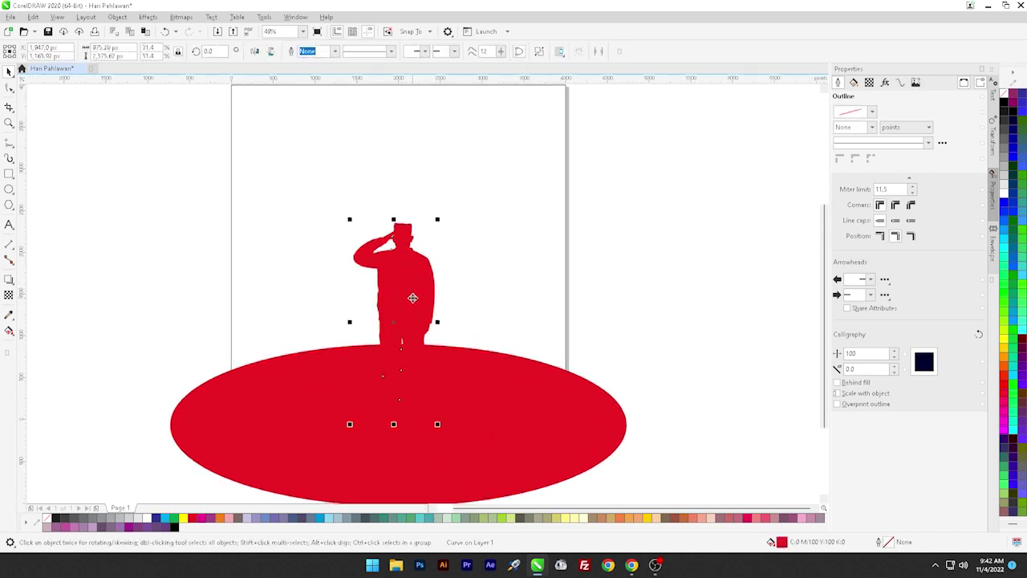
{"action": "left_click", "coordinate": [480, 381], "text": "shift"}
{"action": "key", "text": "c"}
{"action": "left_click", "coordinate": [694, 347]}
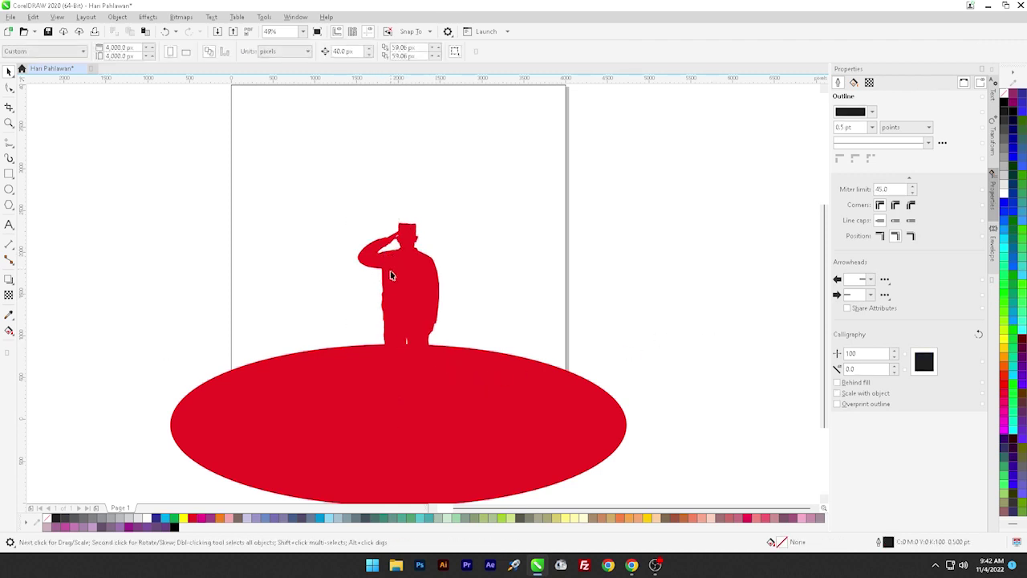
Duplicate the soldier, place the copy to the left of the original on the ellipse, and scale it to 29%.
{"action": "left_click", "coordinate": [401, 275]}
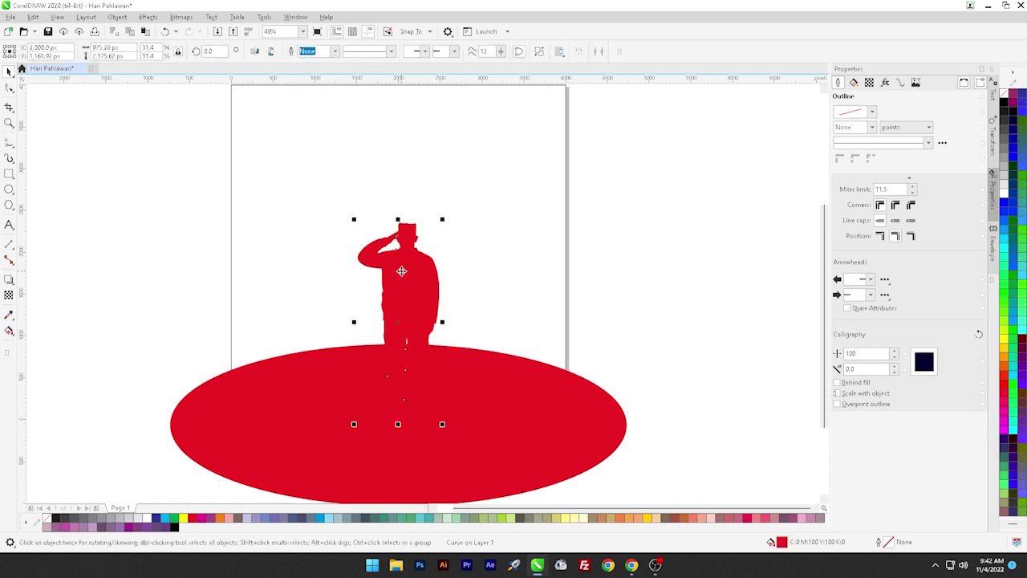
{"action": "right_click", "coordinate": [402, 275]}
{"action": "left_click", "coordinate": [426, 296]}
{"action": "right_click", "coordinate": [600, 286]}
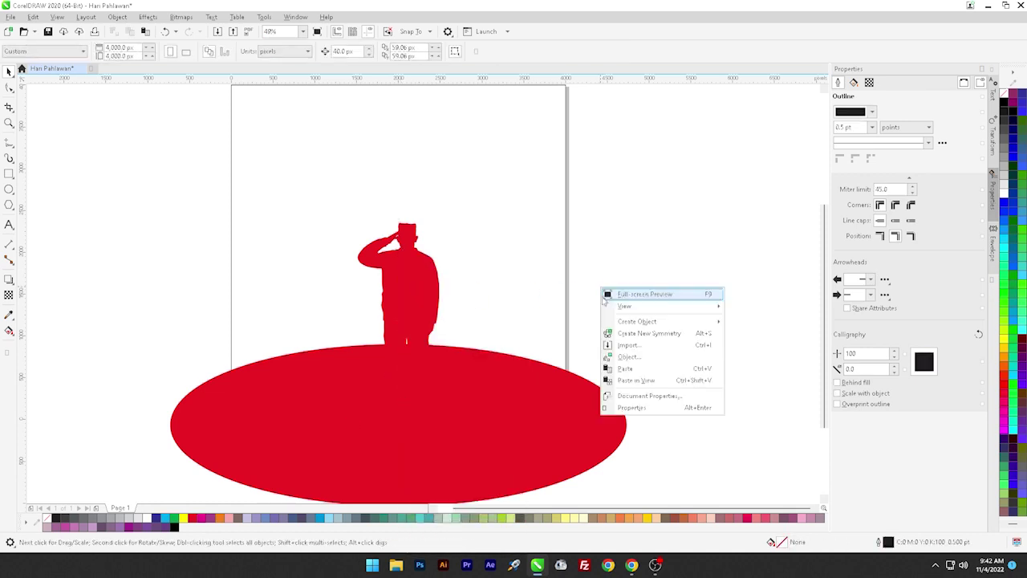
{"action": "left_click", "coordinate": [625, 369]}
{"action": "left_click_drag", "start_coordinate": [390, 275], "coordinate": [298, 275]}
{"action": "left_click_drag", "start_coordinate": [262, 221], "coordinate": [268, 232]}
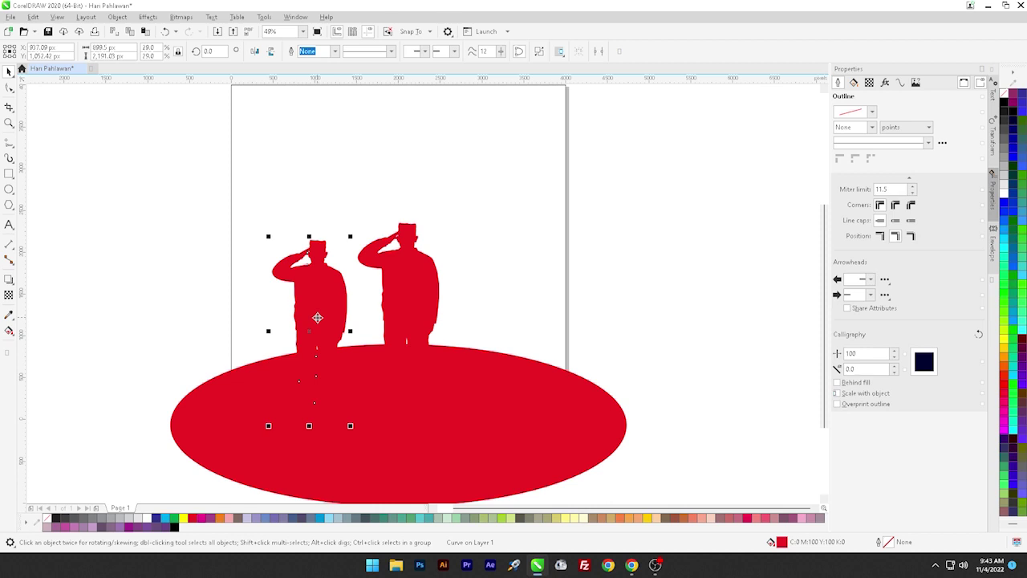
{"action": "left_click_drag", "start_coordinate": [320, 313], "coordinate": [323, 310]}
Duplicate the smaller soldier and place the copy on the ellipse to the right of the middle soldier.
{"action": "right_click", "coordinate": [320, 312]}
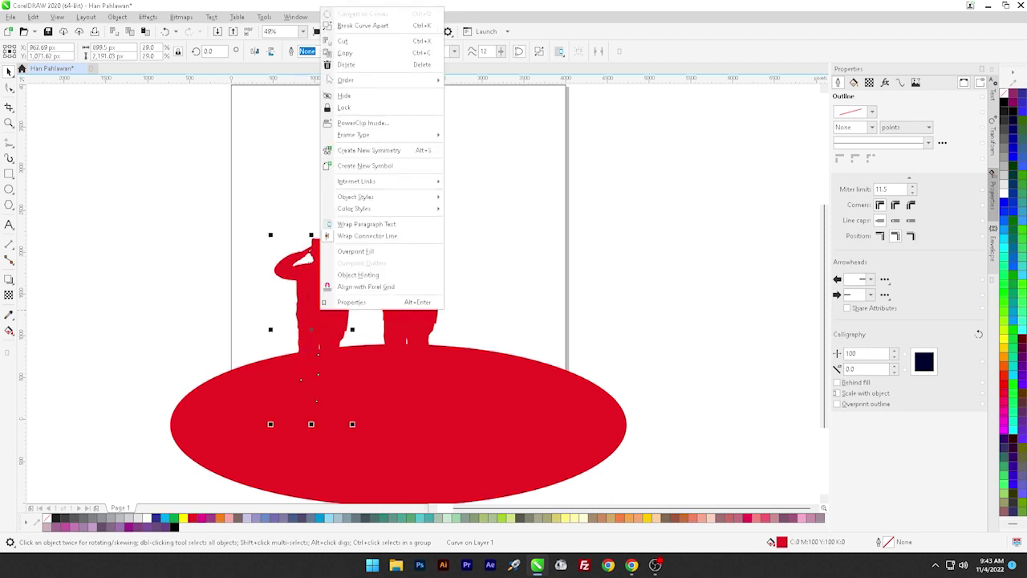
{"action": "left_click", "coordinate": [348, 53]}
{"action": "right_click", "coordinate": [195, 270]}
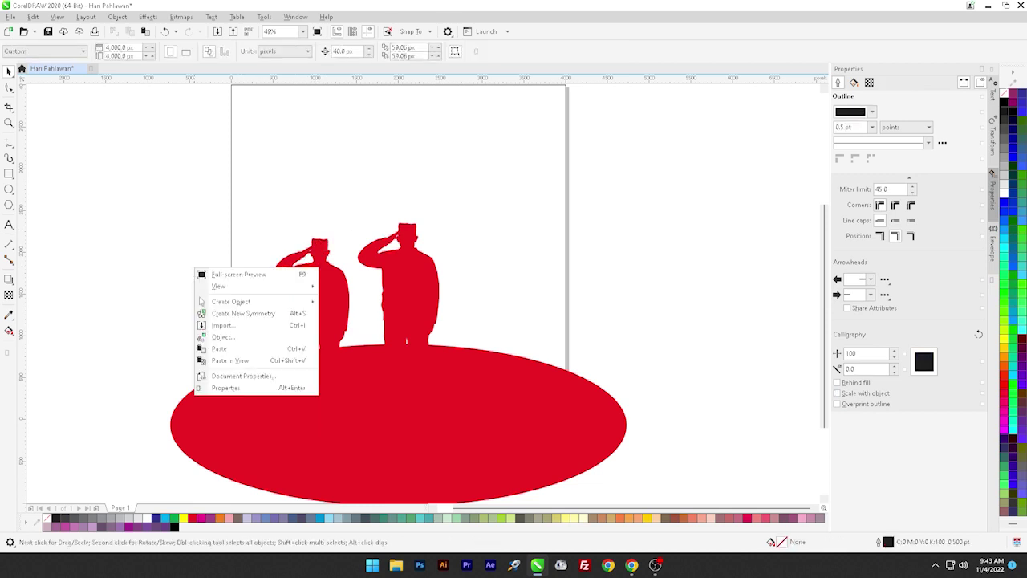
{"action": "left_click", "coordinate": [305, 322]}
{"action": "left_click_drag", "start_coordinate": [305, 323], "coordinate": [480, 316]}
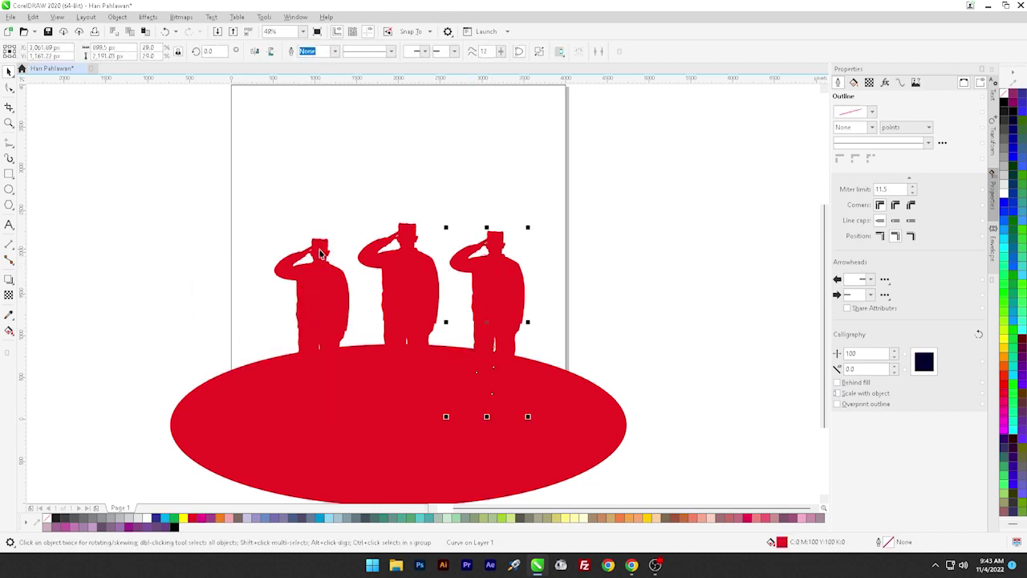
Align the tops of the two smaller outer soldiers and group them.
{"action": "left_click", "coordinate": [321, 253], "text": "shift"}
{"action": "key", "text": "t"}
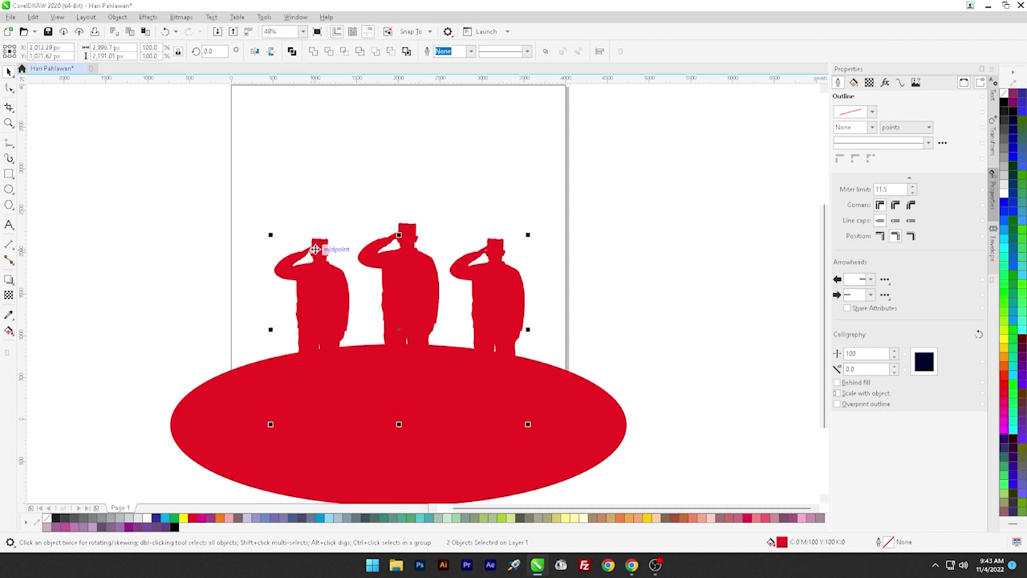
{"action": "right_click", "coordinate": [318, 298]}
{"action": "left_click", "coordinate": [318, 298]}
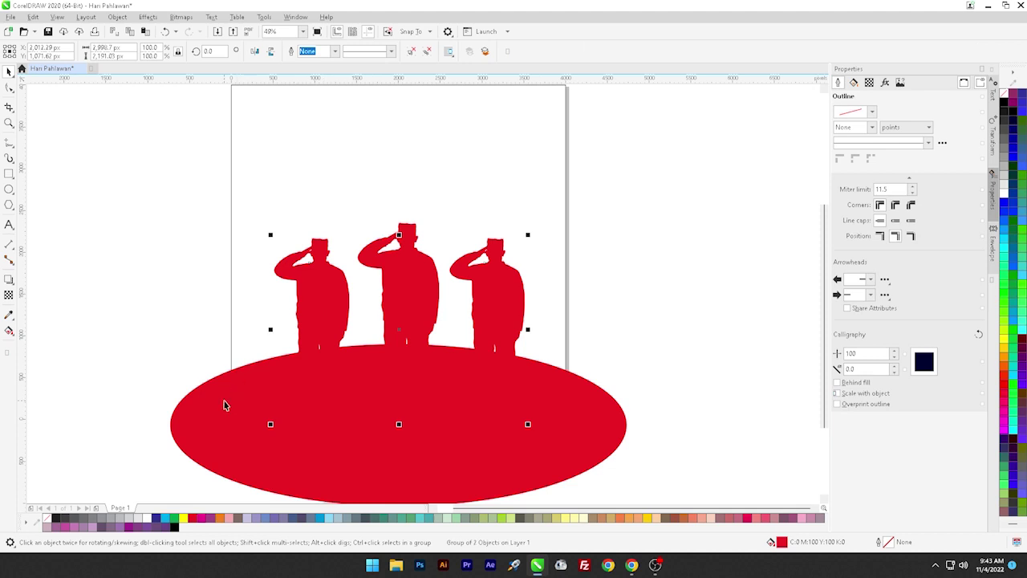
Center the grouped outer soldiers and the middle soldier horizontally on the red ellipse.
{"action": "left_click", "coordinate": [137, 337]}
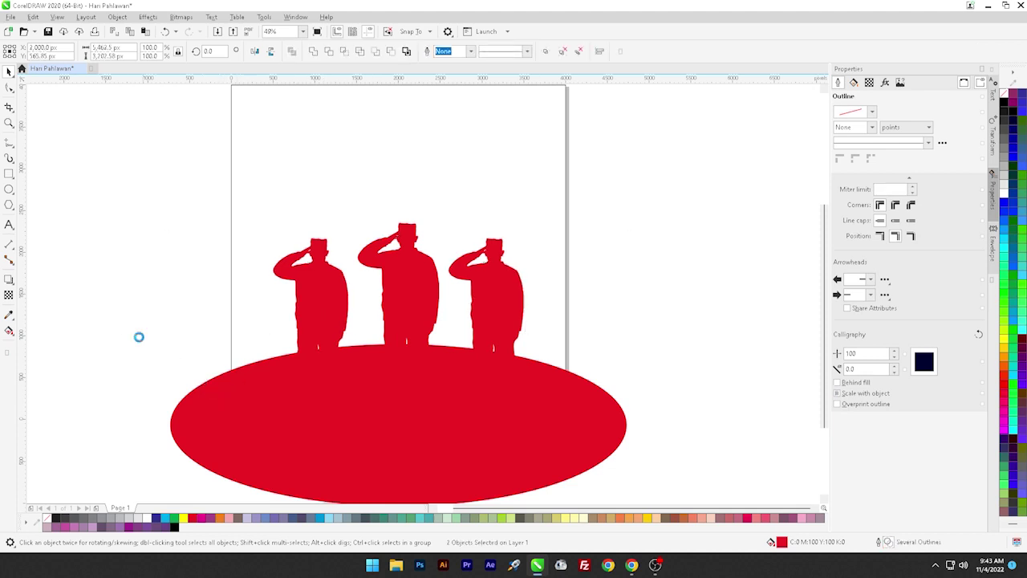
{"action": "left_click", "coordinate": [410, 254]}
{"action": "left_click", "coordinate": [361, 452], "text": "shift"}
{"action": "left_click", "coordinate": [671, 287]}
Move the middle soldier slightly upward, keeping it horizontally centered between the outer soldiers.
{"action": "left_click", "coordinate": [416, 275]}
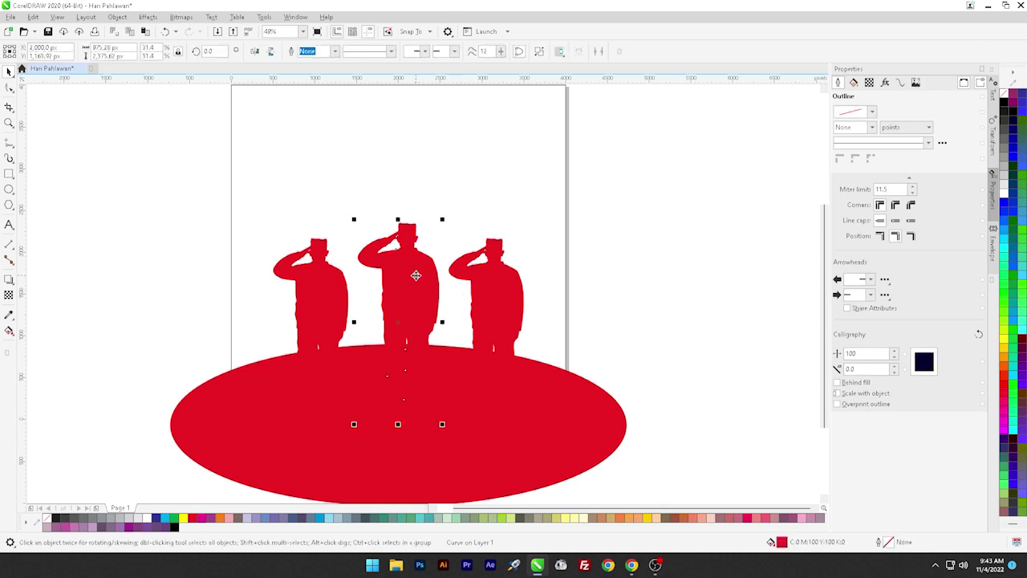
{"action": "left_click_drag", "start_coordinate": [416, 275], "coordinate": [416, 272]}
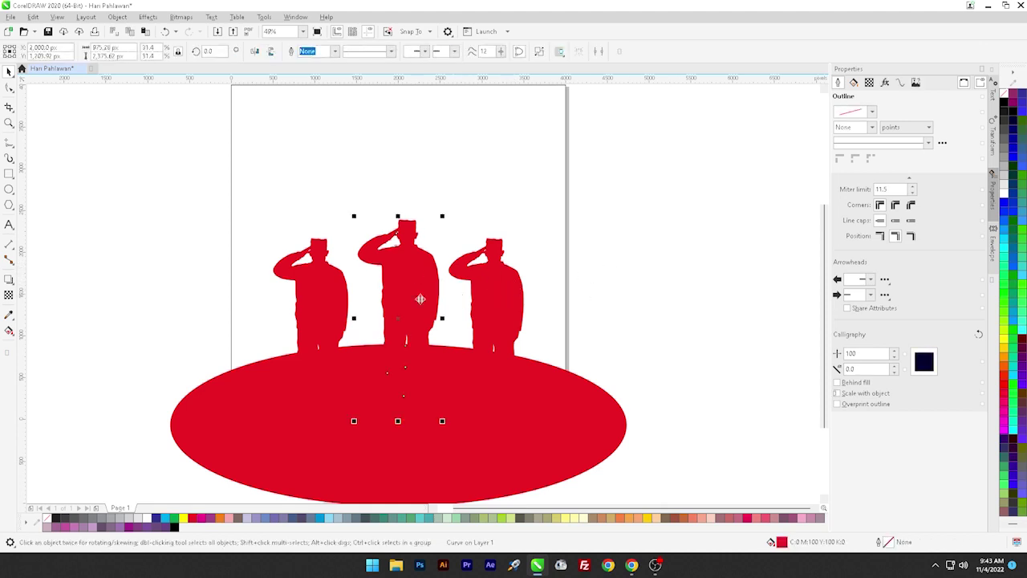
{"action": "left_click", "coordinate": [323, 287], "text": "shift"}
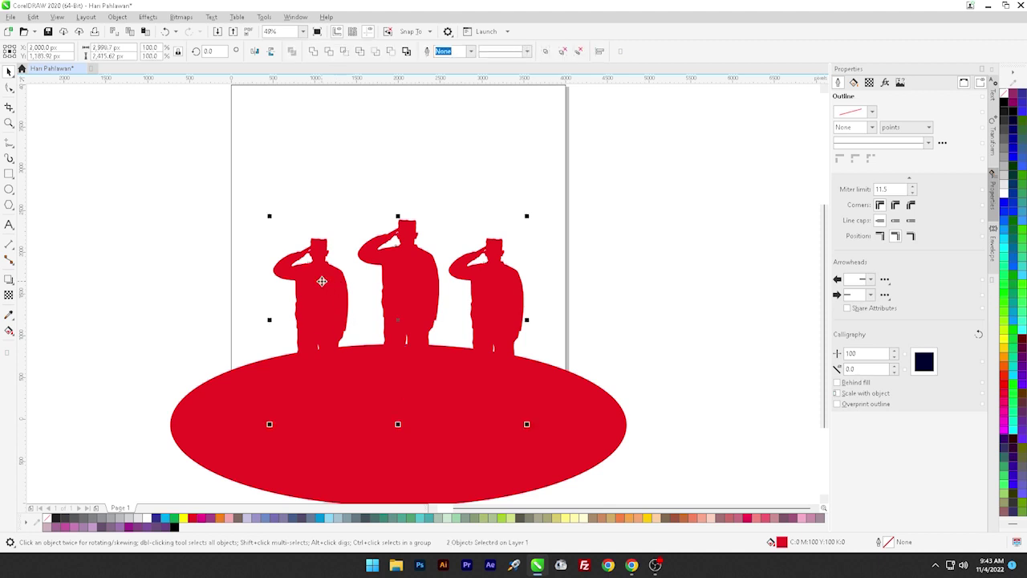
{"action": "left_click", "coordinate": [669, 270]}
Fill the page-sized square behind the soldiers with light gray.
{"action": "scroll", "coordinate": [439, 286], "scroll_direction": "down", "scroll_amount": 2}
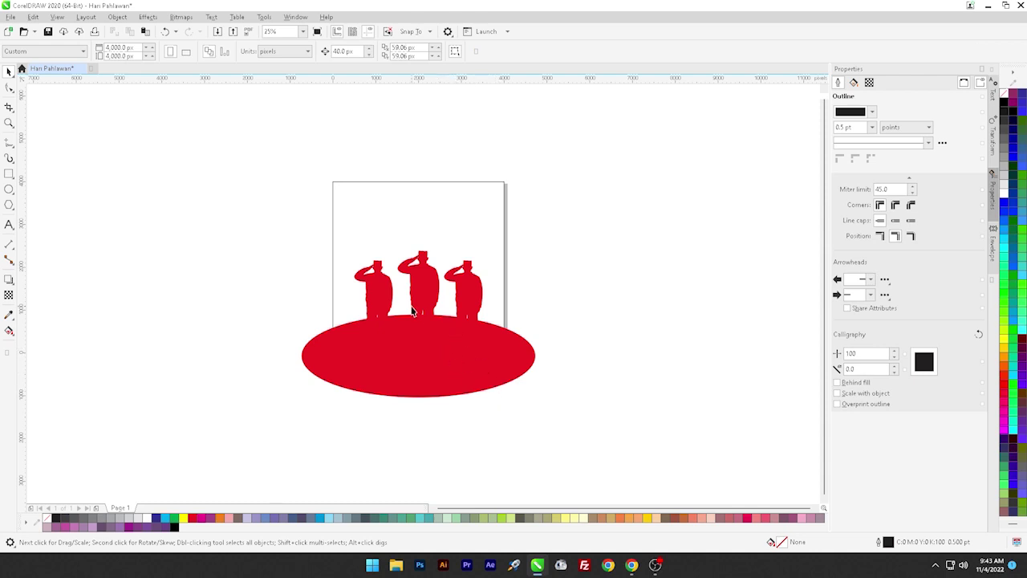
{"action": "left_click", "coordinate": [440, 214]}
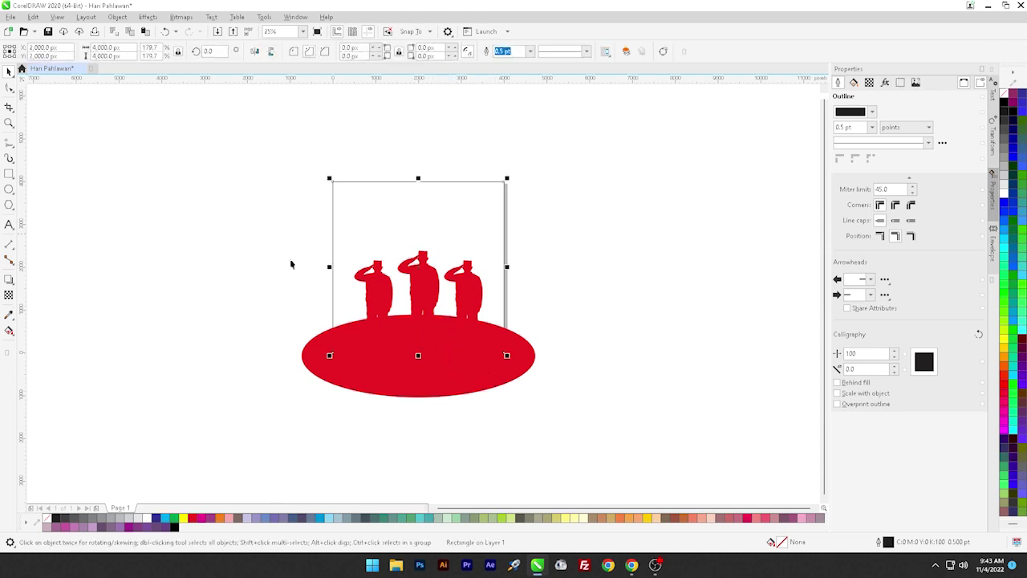
{"action": "left_click", "coordinate": [142, 518]}
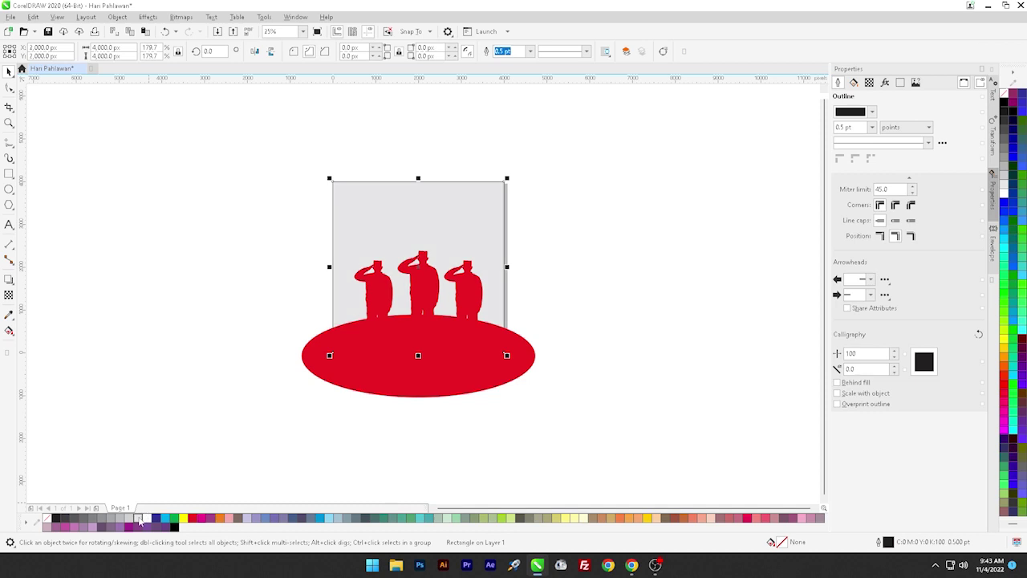
{"action": "left_click", "coordinate": [202, 409]}
{"action": "scroll", "coordinate": [410, 226], "scroll_direction": "up", "scroll_amount": 2}
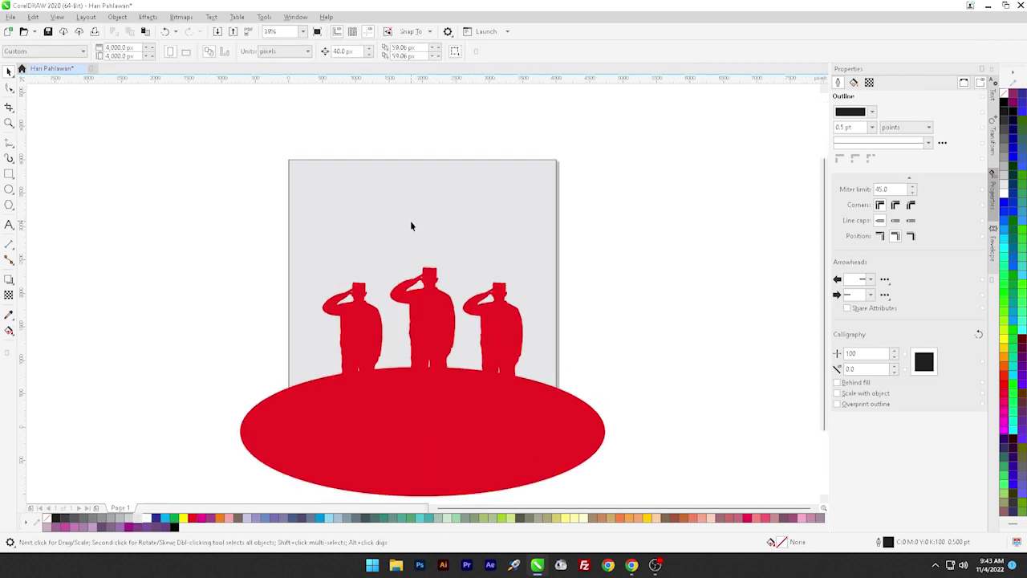
Add the two-line text "SELAMAT HARI / PAHLAWAN" above the soldiers and center-align its lines.
{"action": "key", "text": "F8"}
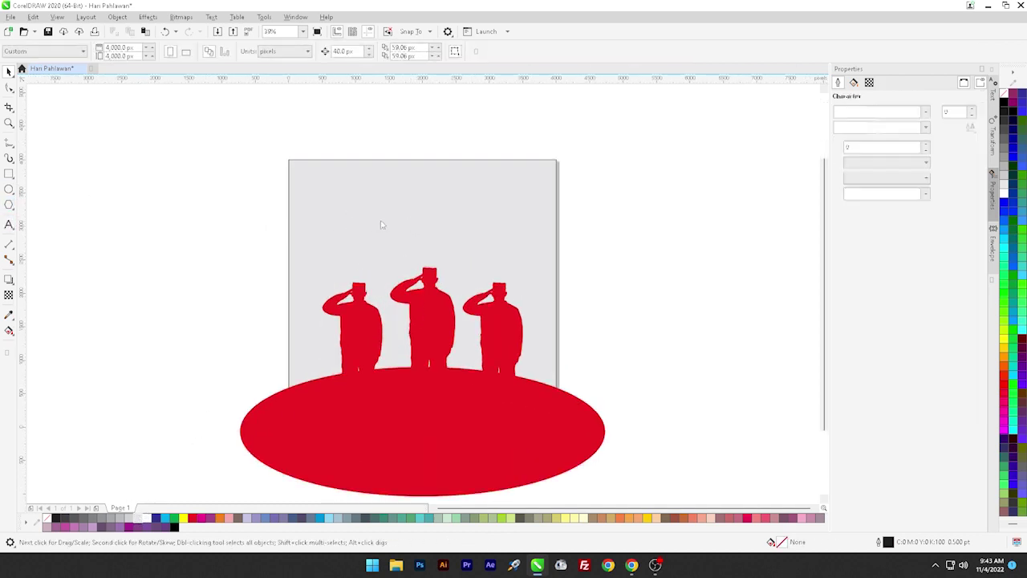
{"action": "left_click", "coordinate": [392, 218]}
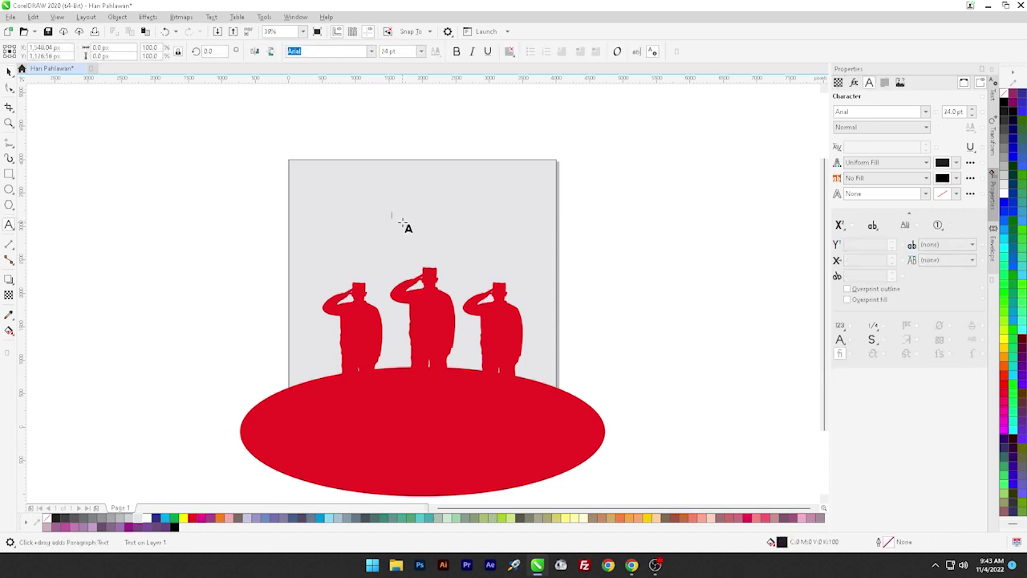
{"action": "type", "text": "SELAMAT"}
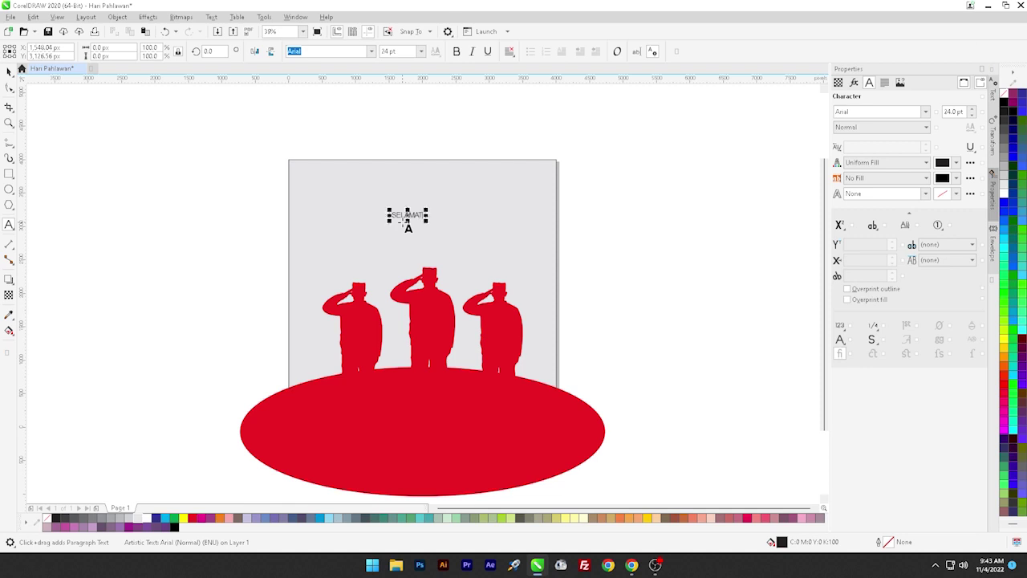
{"action": "type", "text": " HARI"}
{"action": "key", "text": "Return"}
{"action": "type", "text": "PAHLAWAN"}
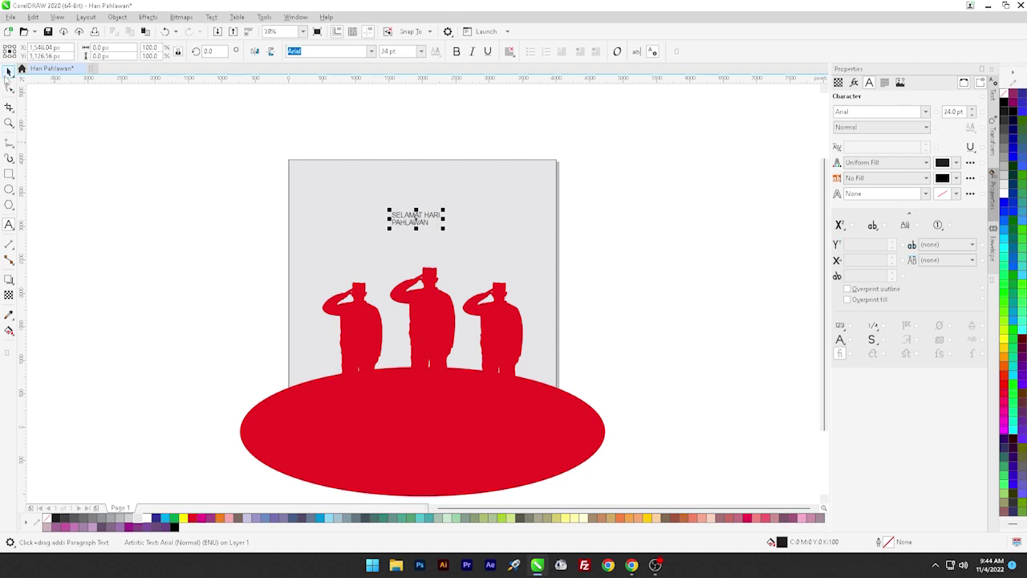
{"action": "left_click", "coordinate": [9, 71]}
{"action": "left_click", "coordinate": [509, 51]}
{"action": "left_click", "coordinate": [527, 92]}
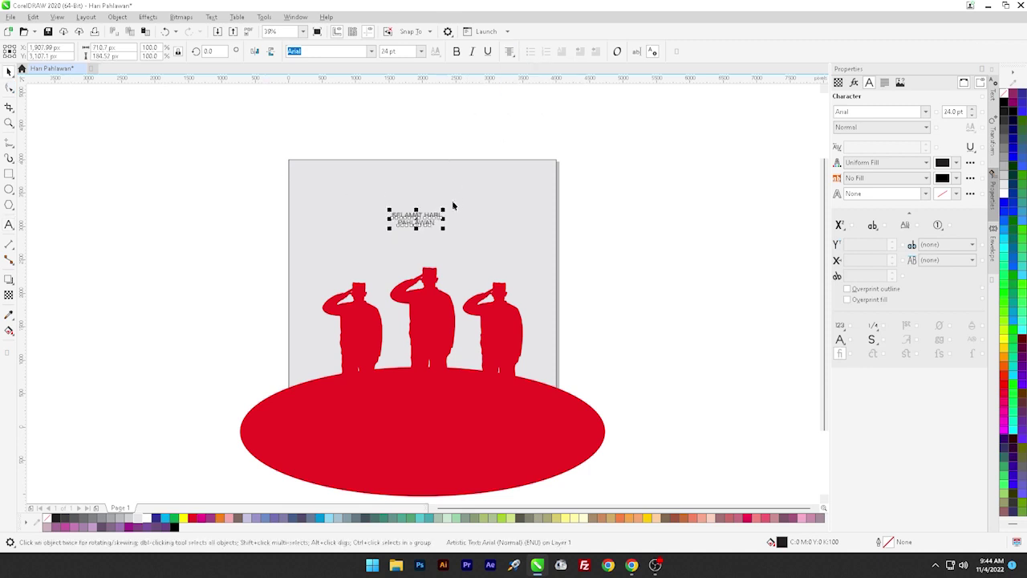
Enlarge the headline text to about 2,187 px wide and center it horizontally on the gray square.
{"action": "left_click_drag", "start_coordinate": [447, 207], "coordinate": [542, 196]}
{"action": "key", "text": "c"}
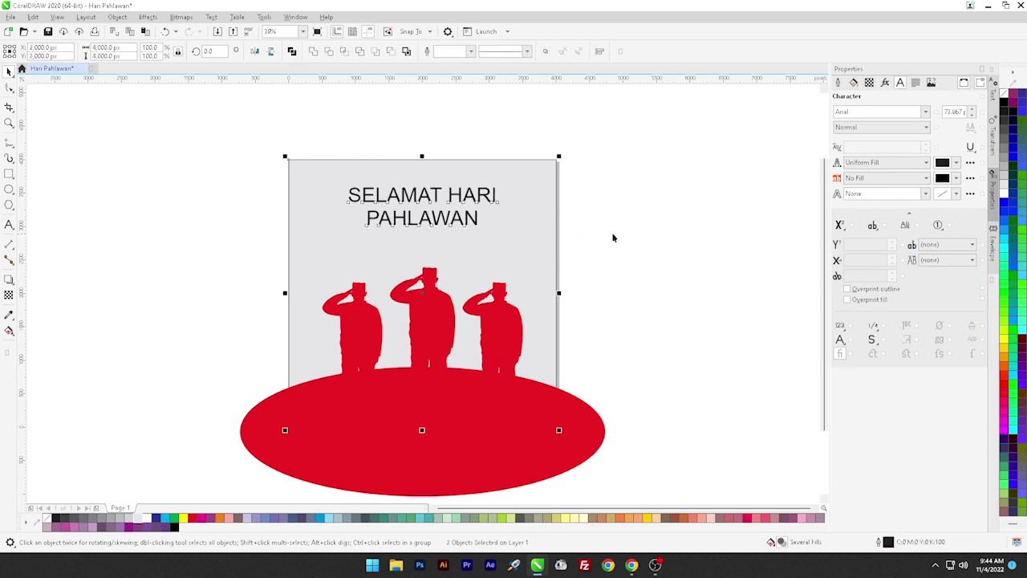
{"action": "left_click", "coordinate": [642, 226]}
Set the SELAMAT HARI line in Roboto and the PAHLAWAN line in Roboto Bk.
{"action": "left_click", "coordinate": [424, 197]}
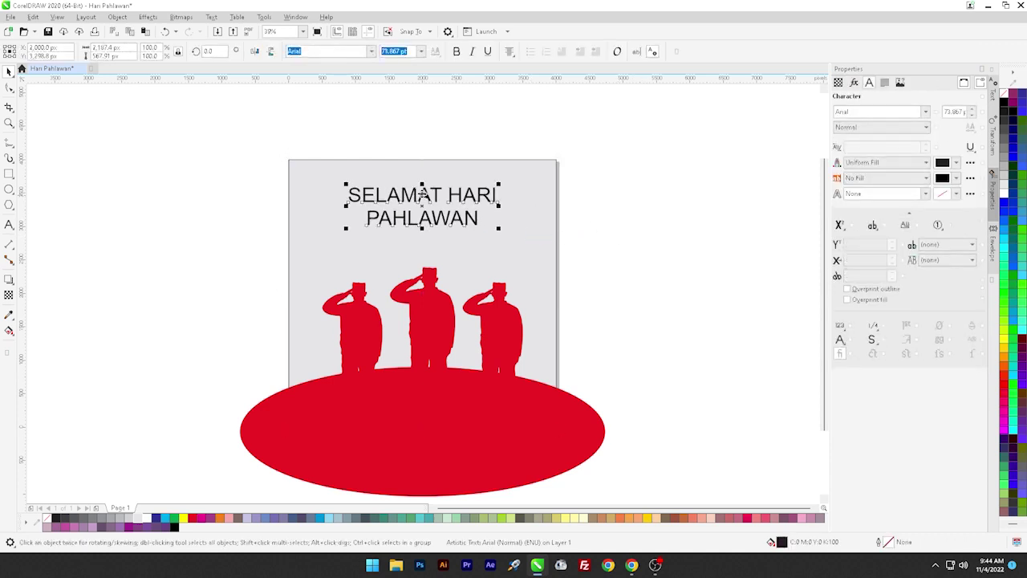
{"action": "double_click", "coordinate": [360, 196]}
{"action": "left_click_drag", "start_coordinate": [360, 196], "coordinate": [349, 196]}
{"action": "left_click", "coordinate": [371, 50]}
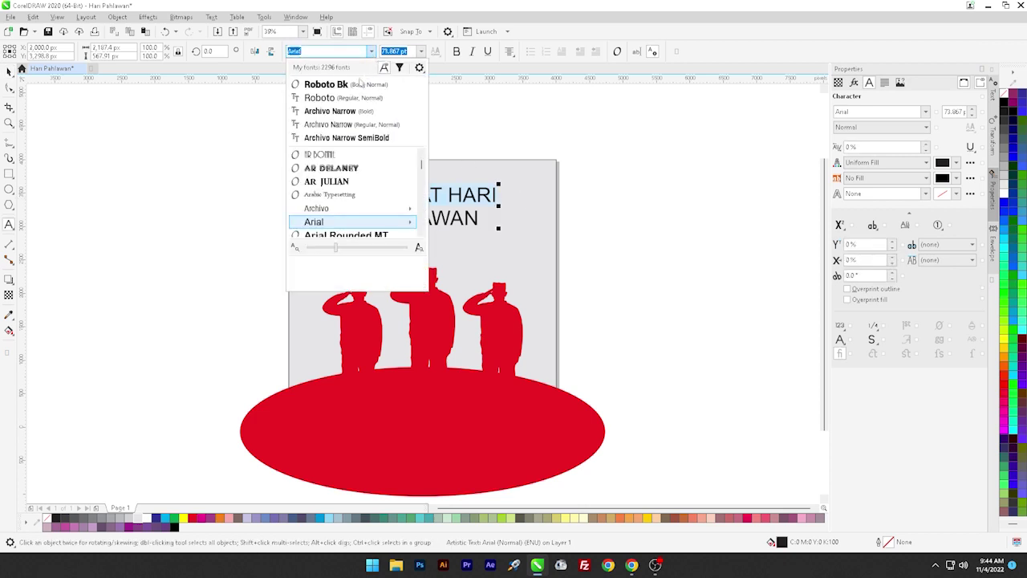
{"action": "left_click", "coordinate": [342, 99]}
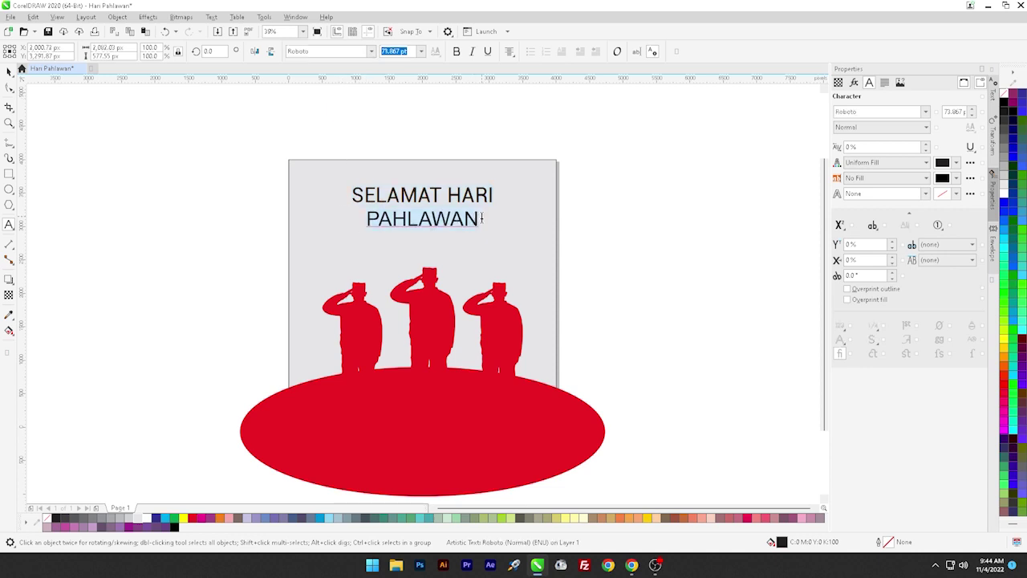
{"action": "left_click", "coordinate": [371, 52]}
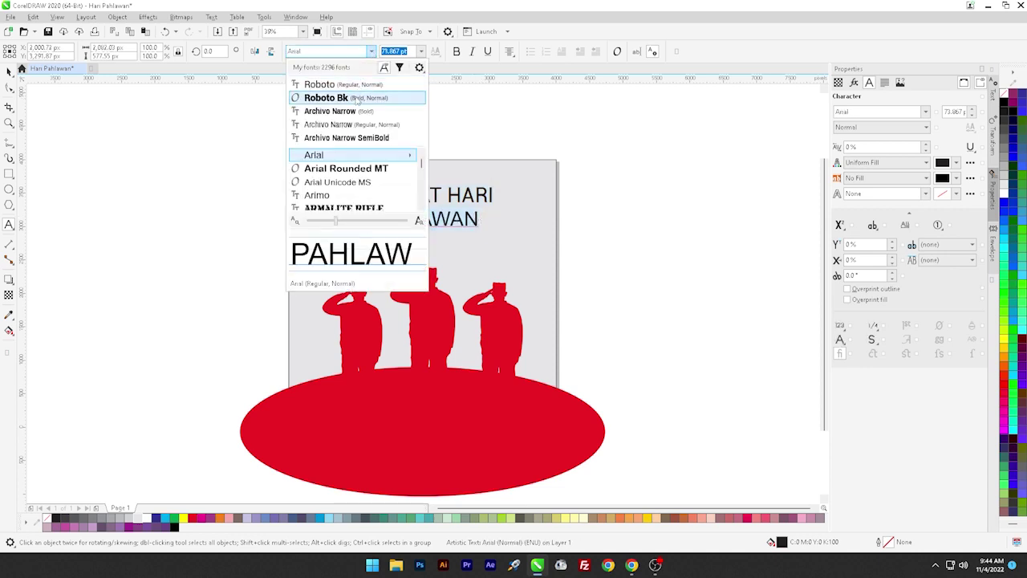
{"action": "left_click", "coordinate": [358, 99]}
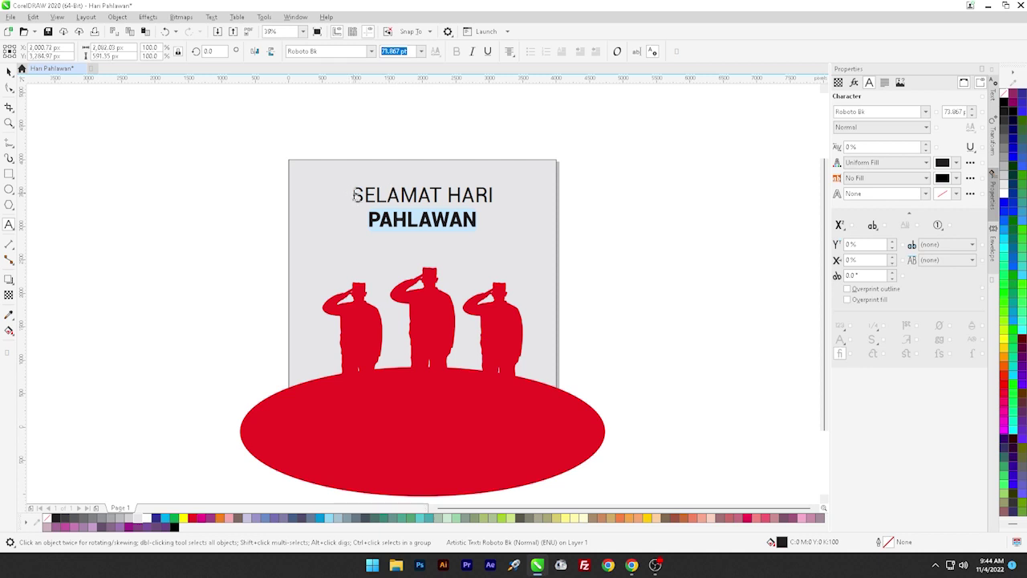
Set the font size of the SELAMAT HARI line to 45 pt.
{"action": "left_click_drag", "start_coordinate": [354, 195], "coordinate": [498, 172]}
{"action": "double_click", "coordinate": [405, 51]}
{"action": "left_click_drag", "start_coordinate": [414, 50], "coordinate": [374, 50]}
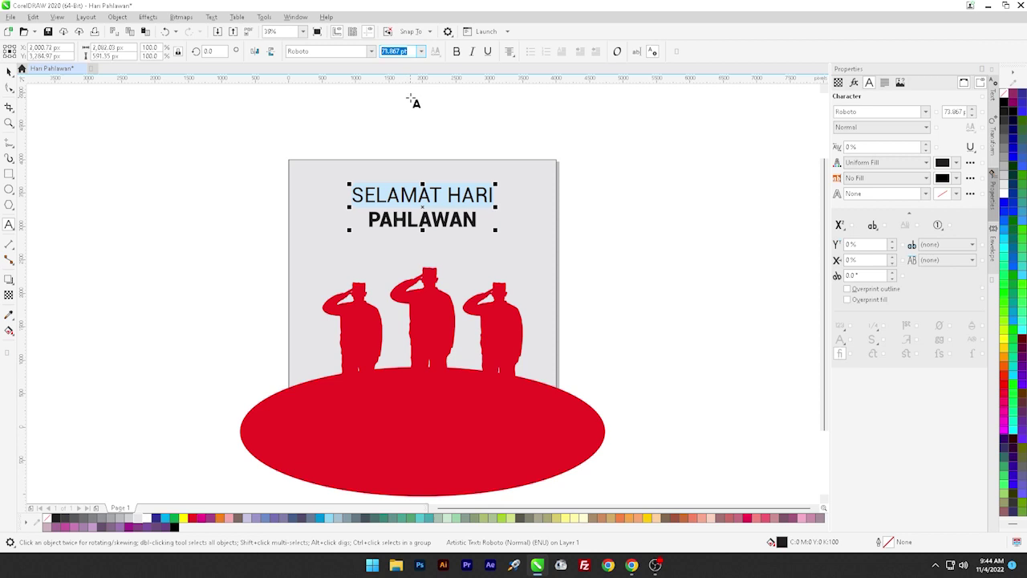
{"action": "type", "text": "55"}
{"action": "key", "text": "Return"}
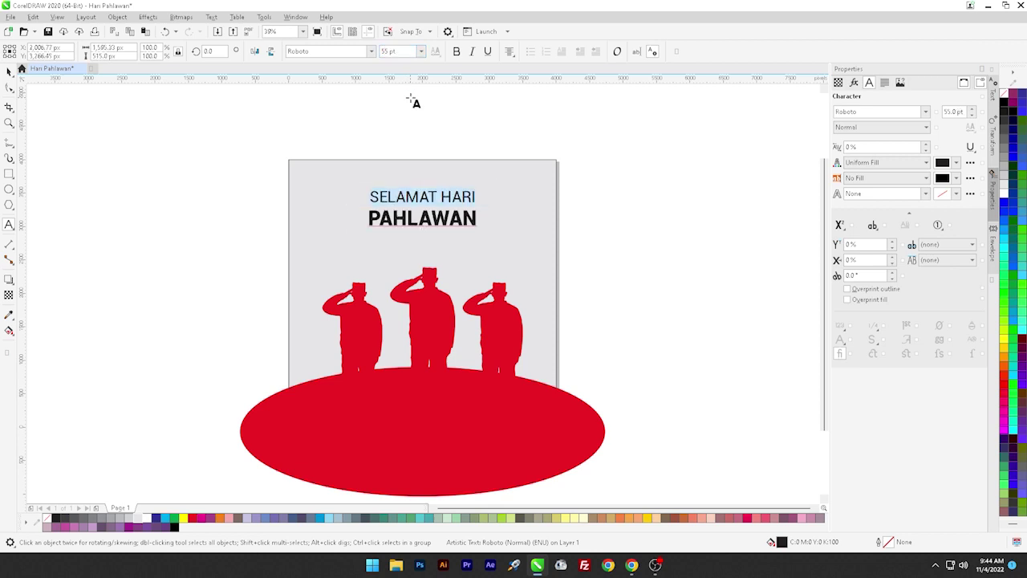
{"action": "left_click", "coordinate": [409, 49]}
{"action": "type", "text": "45"}
{"action": "key", "text": "Return"}
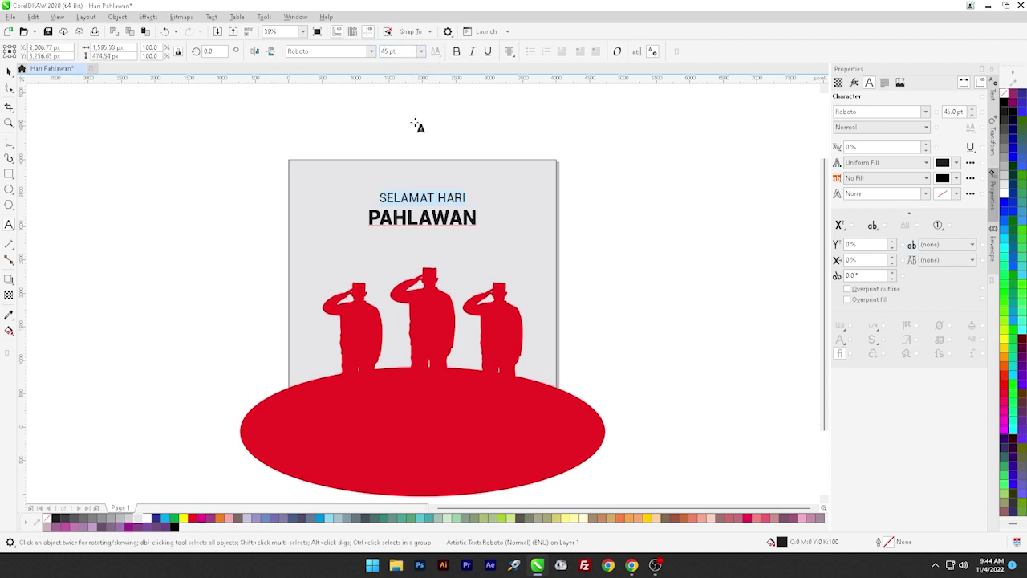
Set the font size of the PAHLAWAN line to 78 pt.
{"action": "left_click_drag", "start_coordinate": [370, 217], "coordinate": [480, 218]}
{"action": "left_click", "coordinate": [412, 52]}
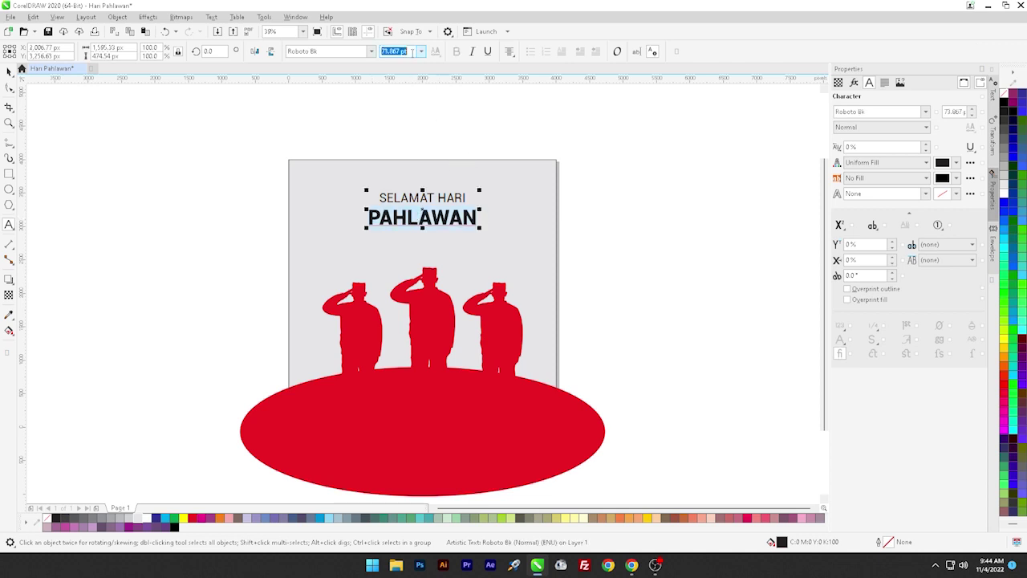
{"action": "type", "text": "75"}
{"action": "key", "text": "Return"}
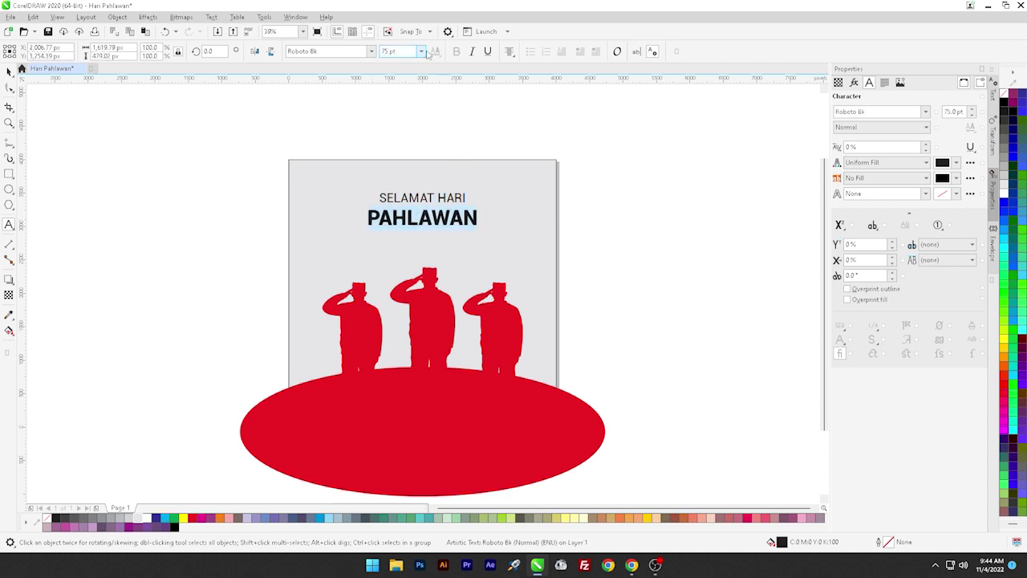
{"action": "left_click", "coordinate": [402, 52]}
{"action": "type", "text": "78"}
{"action": "key", "text": "Return"}
{"action": "left_click", "coordinate": [8, 70]}
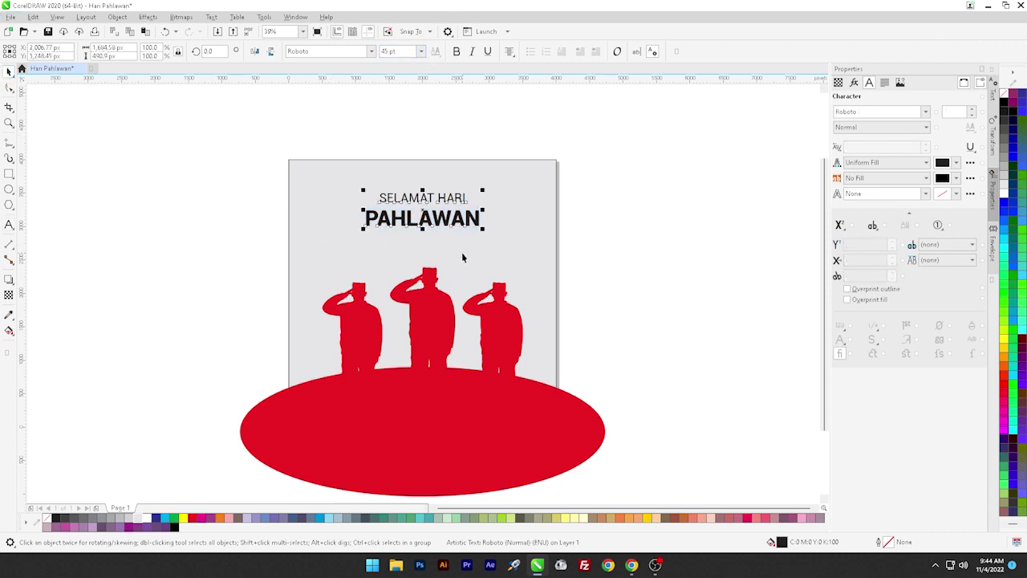
Enlarge the whole headline to about 1,960 px wide and set its line spacing to 90% of character height.
{"action": "left_click_drag", "start_coordinate": [484, 229], "coordinate": [503, 235]}
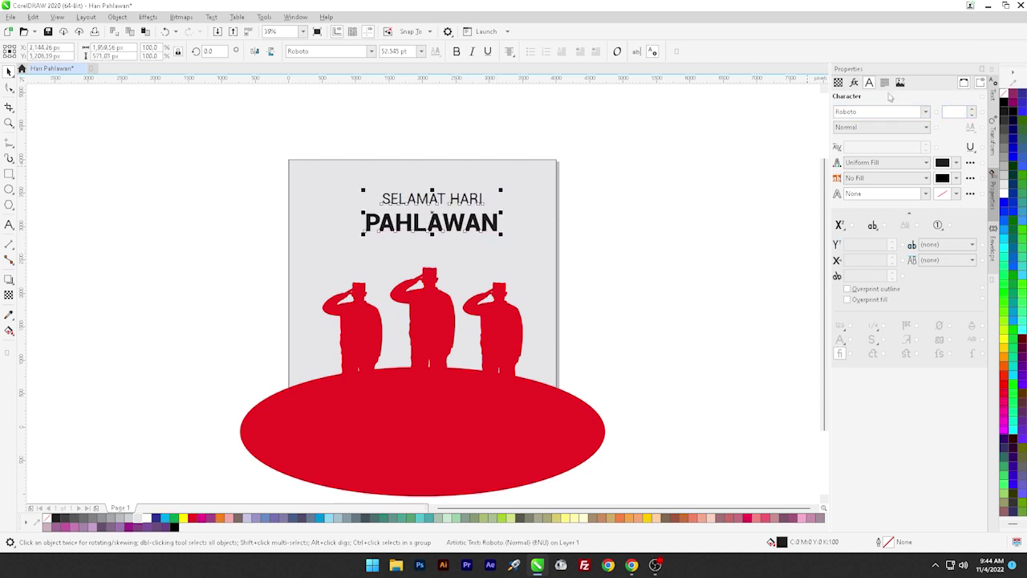
{"action": "left_click", "coordinate": [885, 82]}
{"action": "left_click_drag", "start_coordinate": [872, 134], "coordinate": [829, 131]}
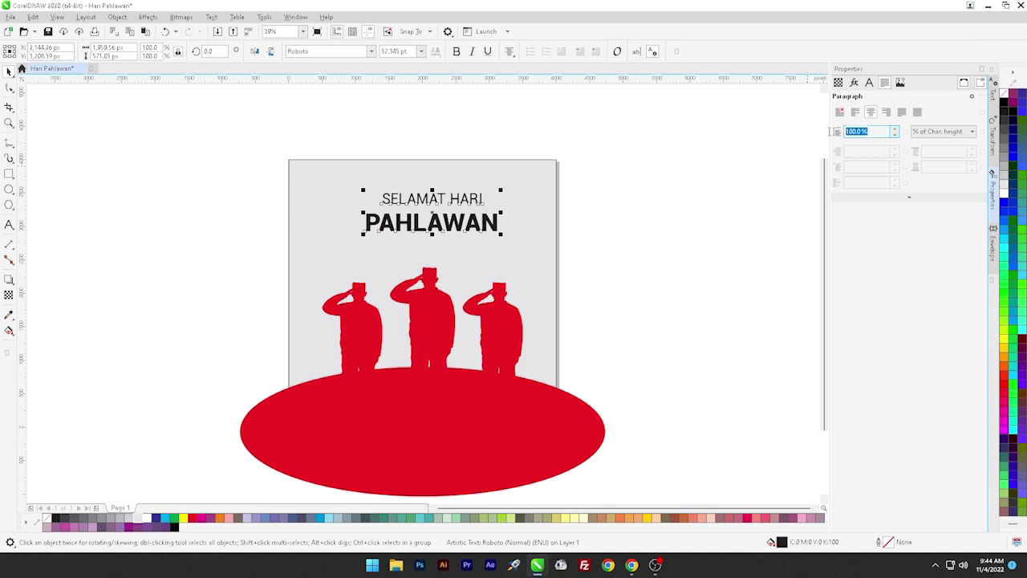
{"action": "type", "text": "80"}
{"action": "key", "text": "Return"}
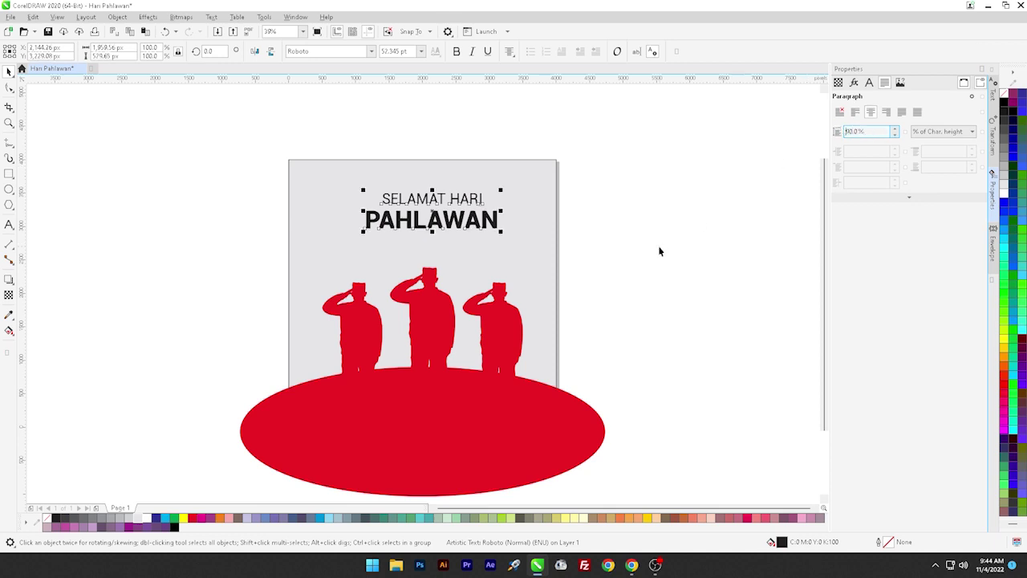
{"action": "key", "text": "Escape"}
Reposition the headline above the soldiers, centered horizontally on the page.
{"action": "left_click", "coordinate": [474, 231]}
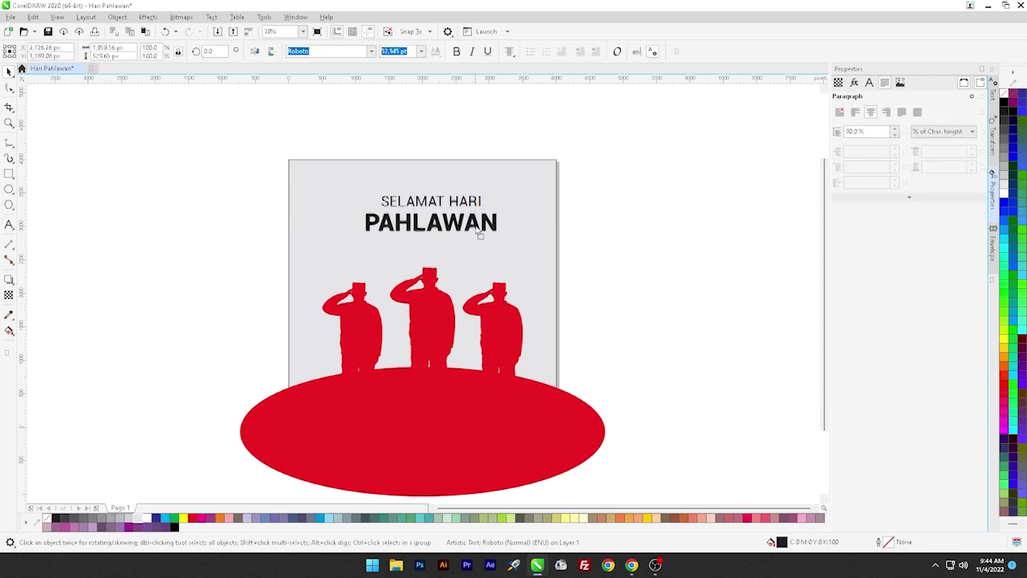
{"action": "left_click_drag", "start_coordinate": [477, 228], "coordinate": [479, 228]}
{"action": "left_click", "coordinate": [628, 229]}
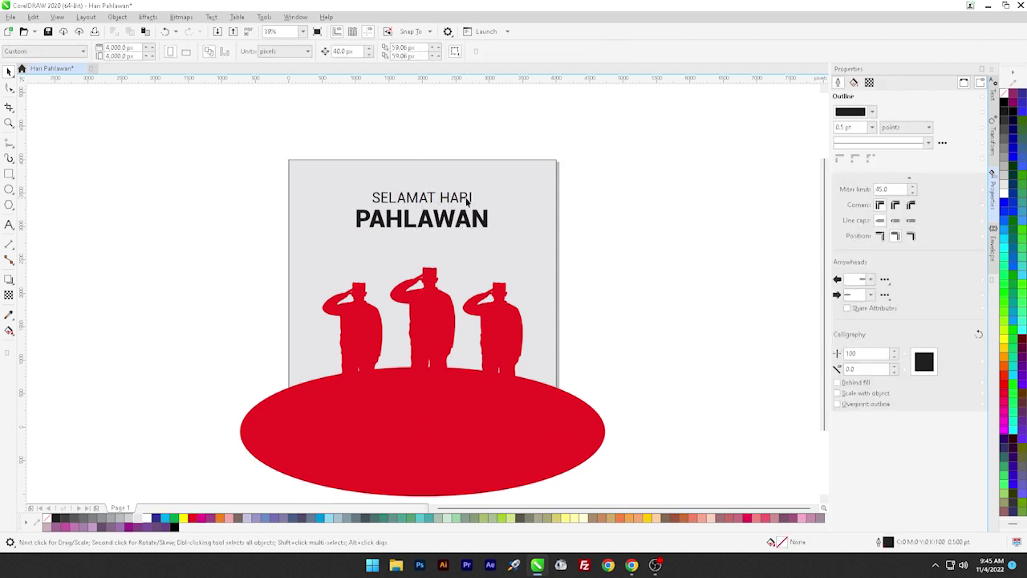
Color the SELAMAT HARI line red, leaving PAHLAWAN black.
{"action": "left_click", "coordinate": [470, 199]}
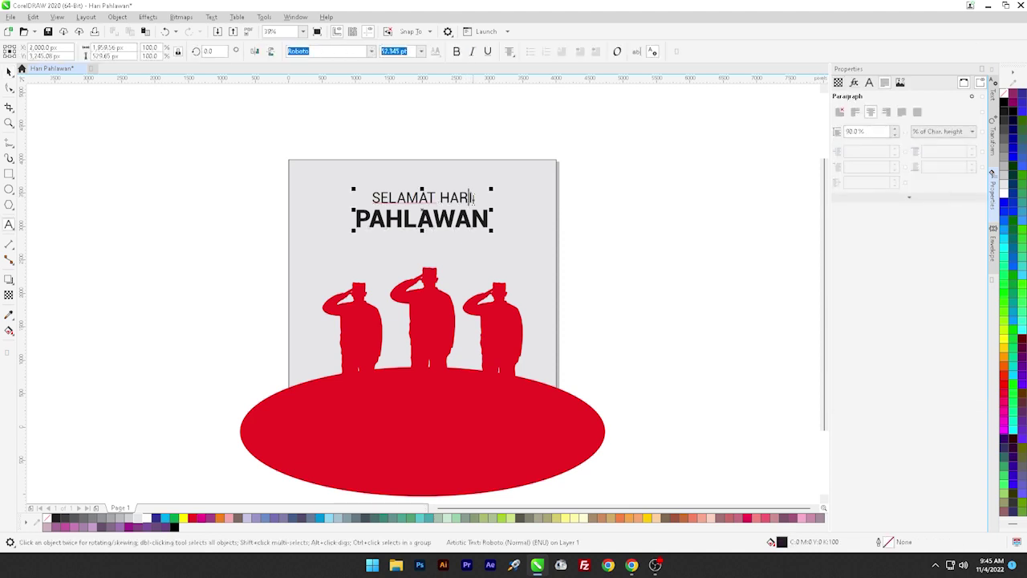
{"action": "left_click_drag", "start_coordinate": [473, 197], "coordinate": [392, 198]}
{"action": "left_click", "coordinate": [192, 518]}
{"action": "left_click", "coordinate": [8, 72]}
{"action": "left_click", "coordinate": [276, 214]}
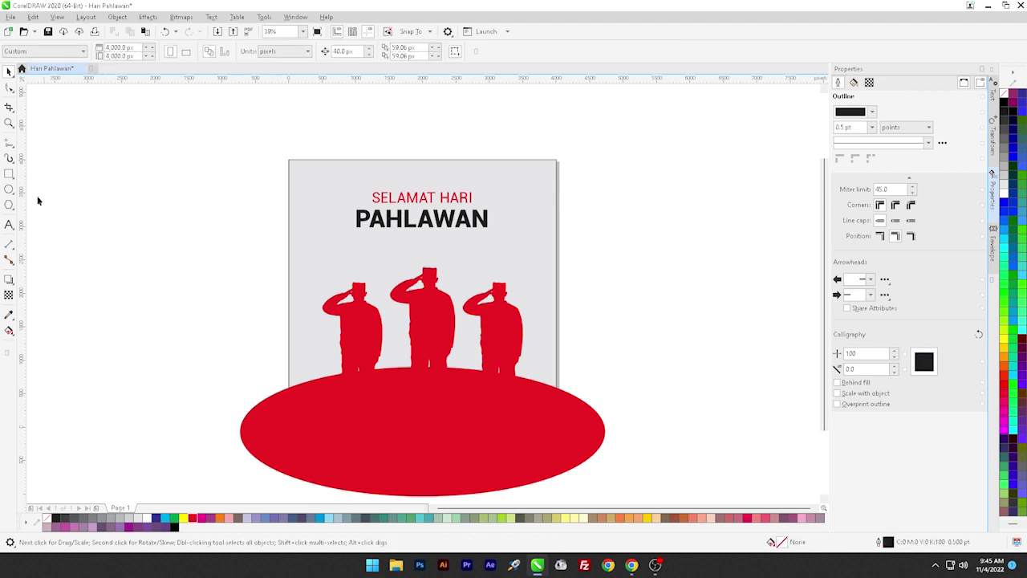
Draw a horizontal rectangle about 1,328 by 240 px just below the word PAHLAWAN.
{"action": "key", "text": "F6"}
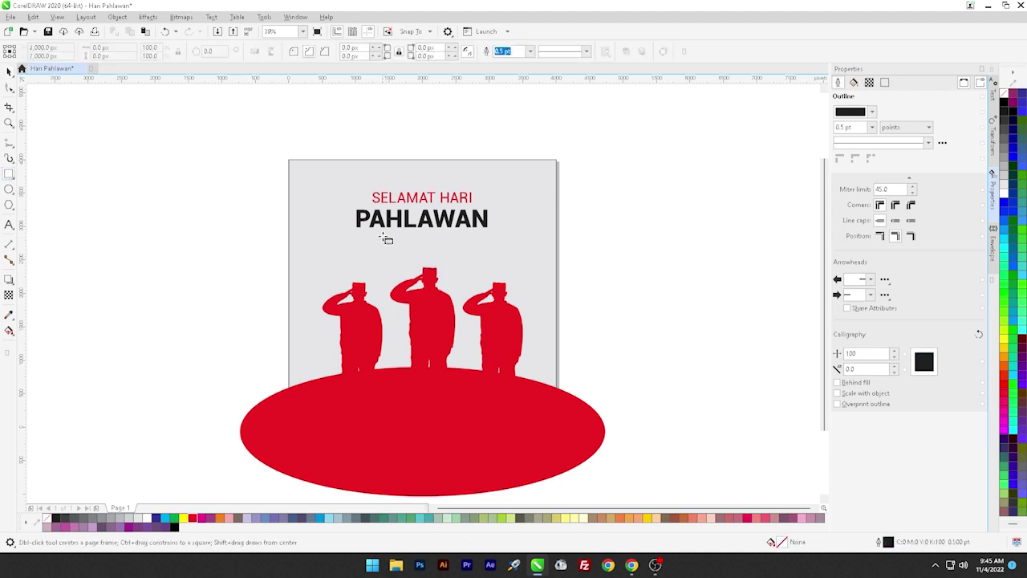
{"action": "left_click_drag", "start_coordinate": [384, 238], "coordinate": [471, 251]}
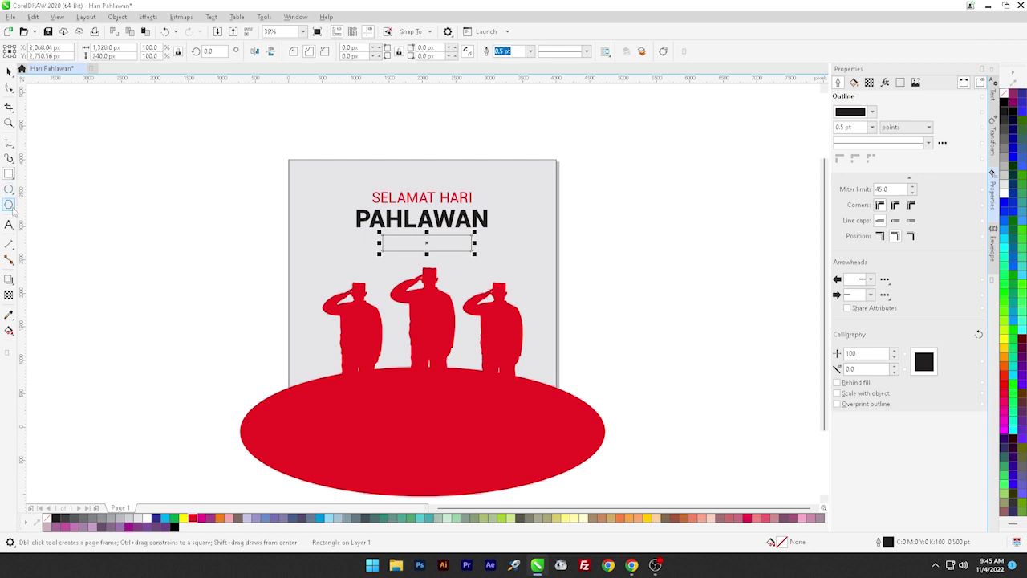
Draw a right triangle about 254 px wide and tall to the left of the rectangle and rotate it to 315 degrees.
{"action": "left_click", "coordinate": [13, 211]}
{"action": "key", "text": "Escape"}
{"action": "left_click", "coordinate": [25, 244]}
{"action": "scroll", "coordinate": [415, 241], "scroll_direction": "up", "scroll_amount": 2}
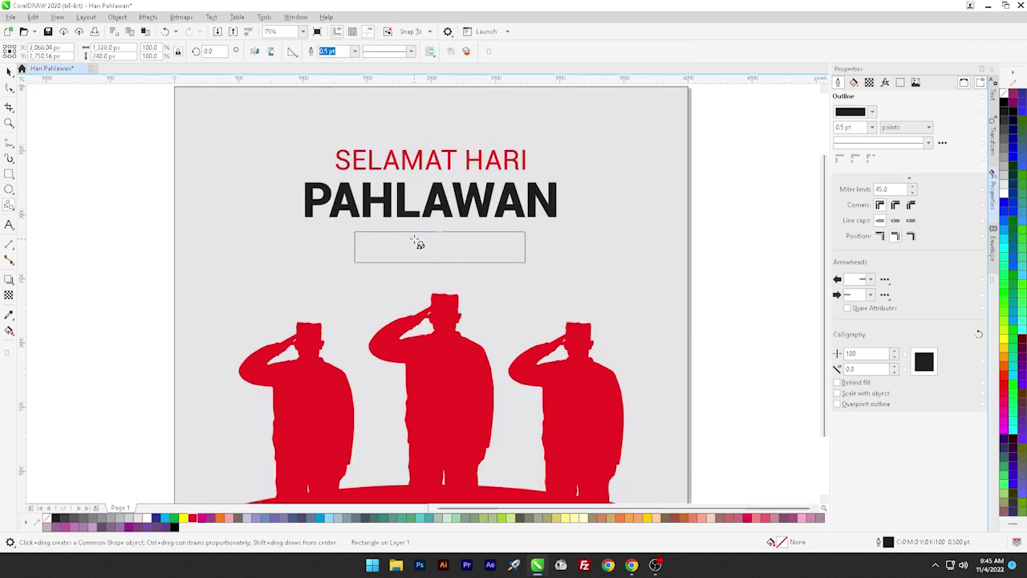
{"action": "scroll", "coordinate": [415, 241], "scroll_direction": "down", "scroll_amount": 2}
{"action": "scroll", "coordinate": [459, 238], "scroll_direction": "up", "scroll_amount": 2}
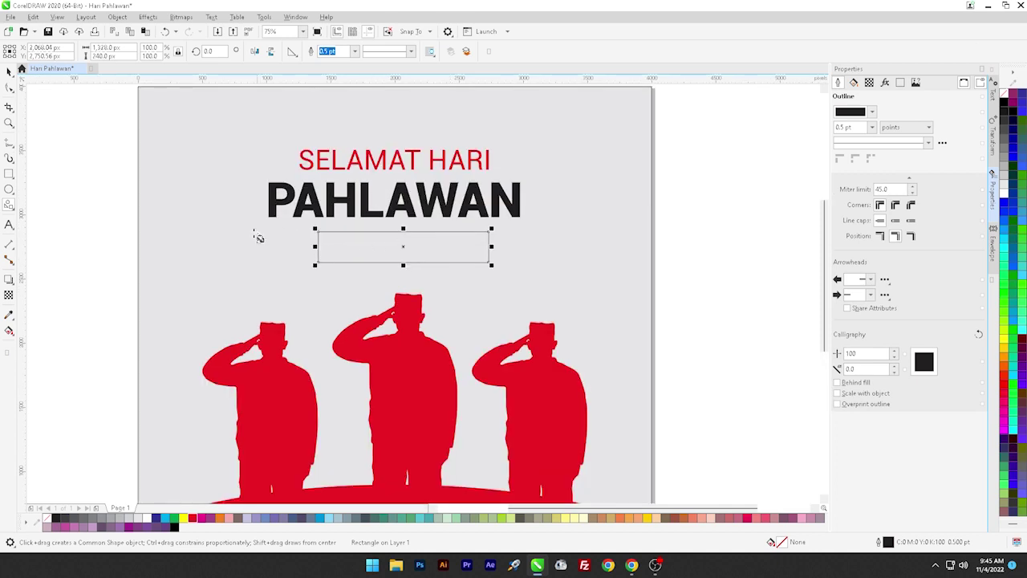
{"action": "left_click_drag", "start_coordinate": [257, 237], "coordinate": [275, 270]}
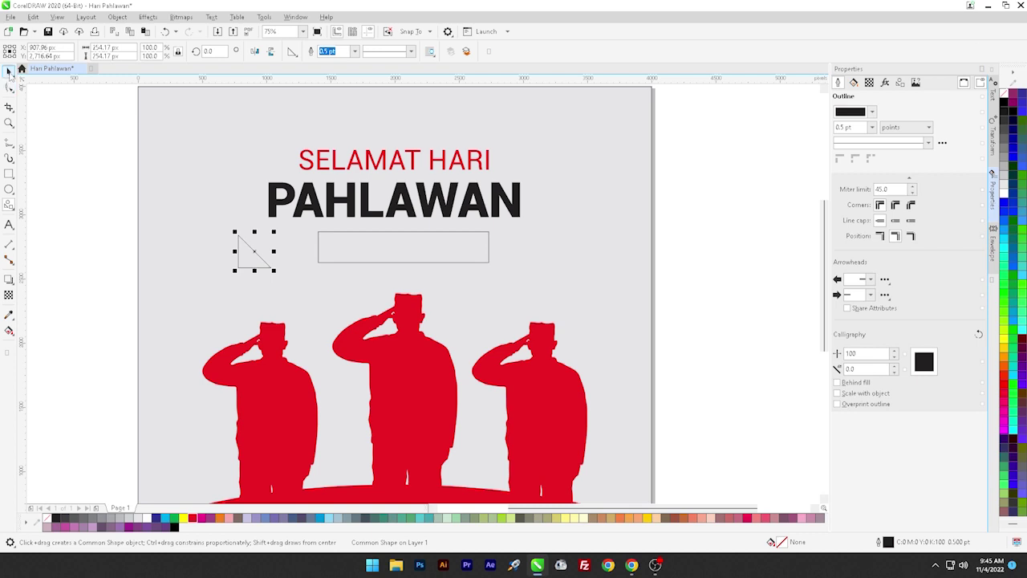
{"action": "left_click", "coordinate": [8, 72]}
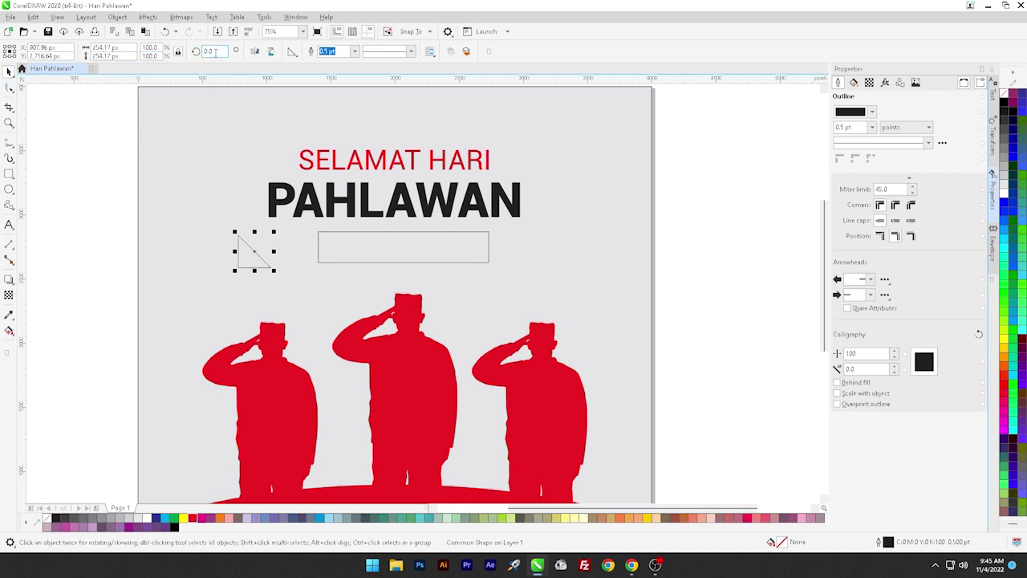
{"action": "key", "text": "Return"}
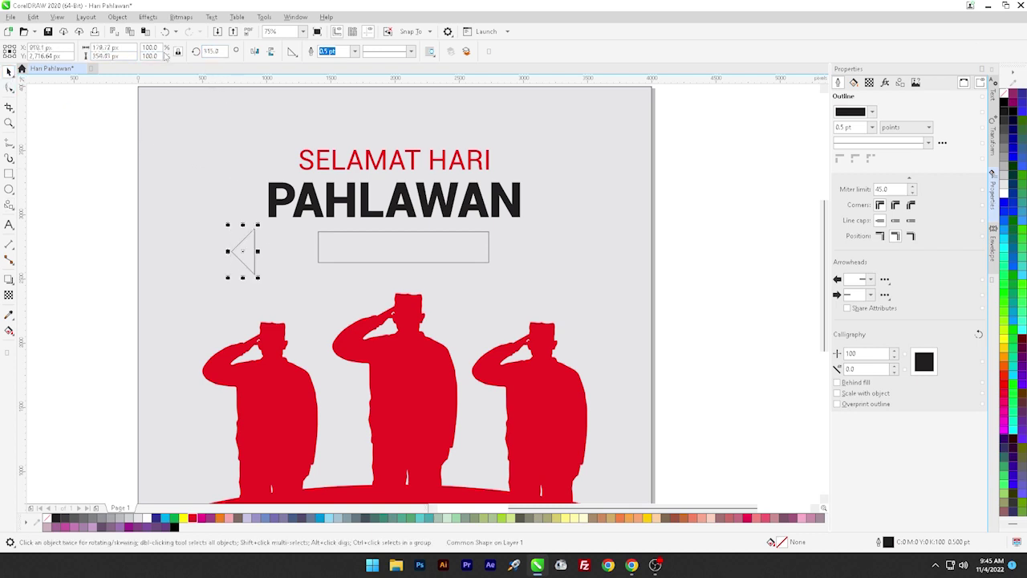
Mirror the triangle horizontally and place it over the rectangle's left end with its tip pointing inward.
{"action": "left_click", "coordinate": [254, 51]}
{"action": "left_click_drag", "start_coordinate": [246, 257], "coordinate": [329, 246]}
{"action": "left_click", "coordinate": [347, 251], "text": "shift"}
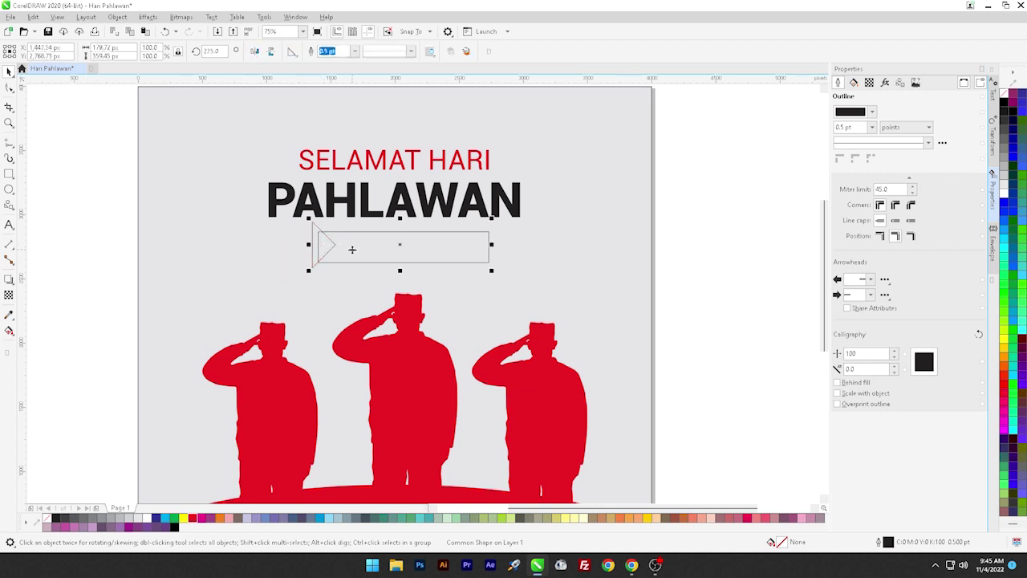
{"action": "left_click", "coordinate": [354, 259]}
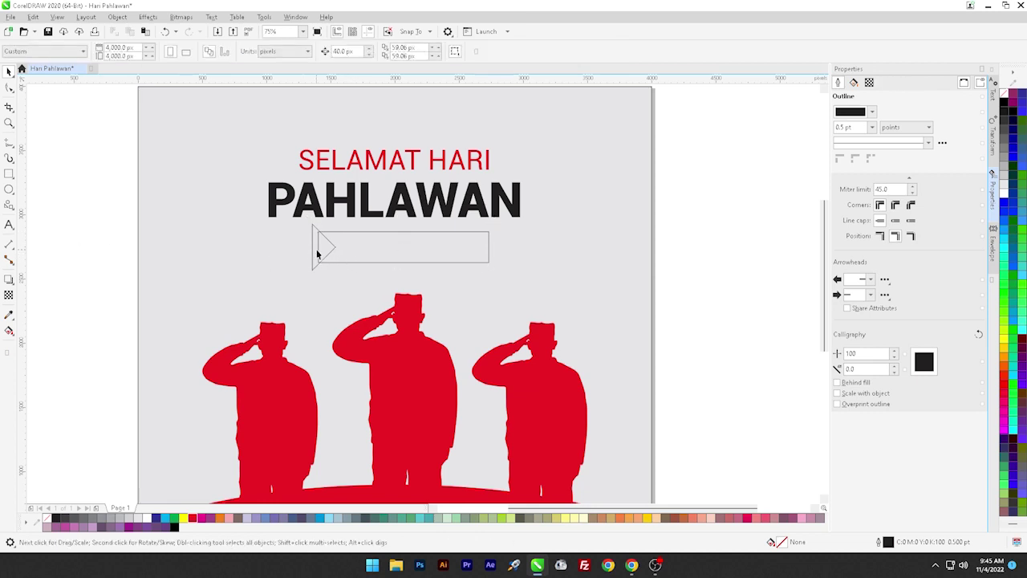
{"action": "left_click", "coordinate": [315, 249]}
{"action": "left_click", "coordinate": [314, 241]}
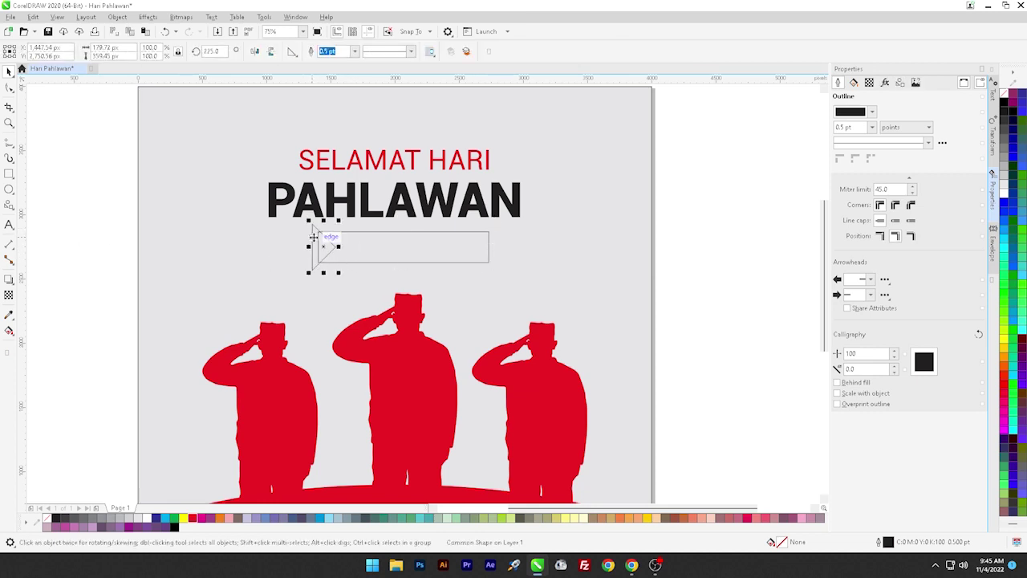
Duplicate the triangle onto the rectangle's right end, mirror it horizontally and align it vertically with the rectangle.
{"action": "left_click_drag", "start_coordinate": [314, 238], "coordinate": [472, 240]}
{"action": "right_click", "coordinate": [473, 239]}
{"action": "left_click", "coordinate": [254, 51]}
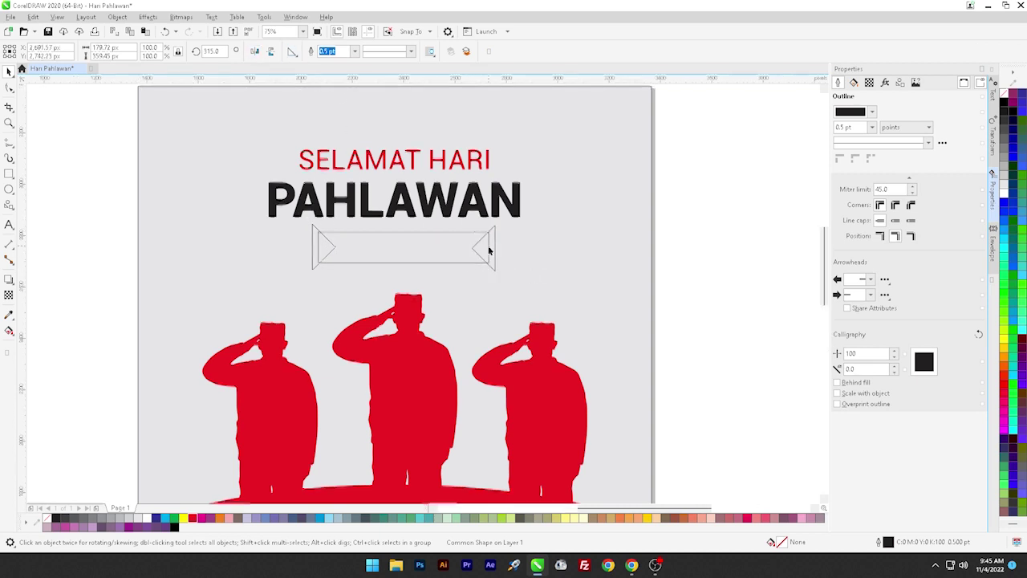
{"action": "scroll", "coordinate": [494, 256], "scroll_direction": "up", "scroll_amount": 3}
{"action": "left_click", "coordinate": [427, 250], "text": "shift"}
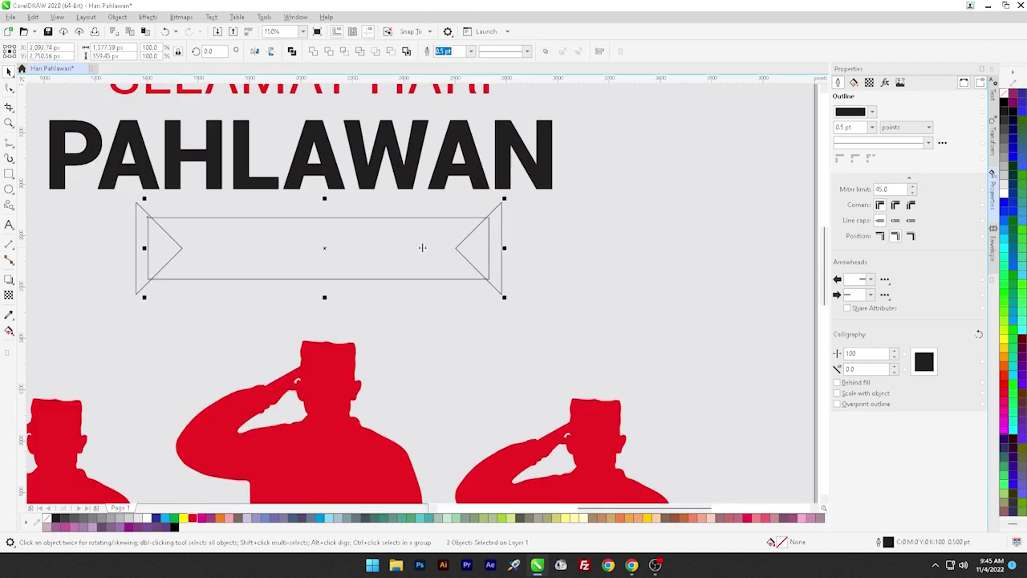
{"action": "scroll", "coordinate": [427, 247], "scroll_direction": "down", "scroll_amount": 3}
Use Smart Fill on the rectangle's area between the two triangles to create a notched ribbon shape.
{"action": "left_click", "coordinate": [278, 242]}
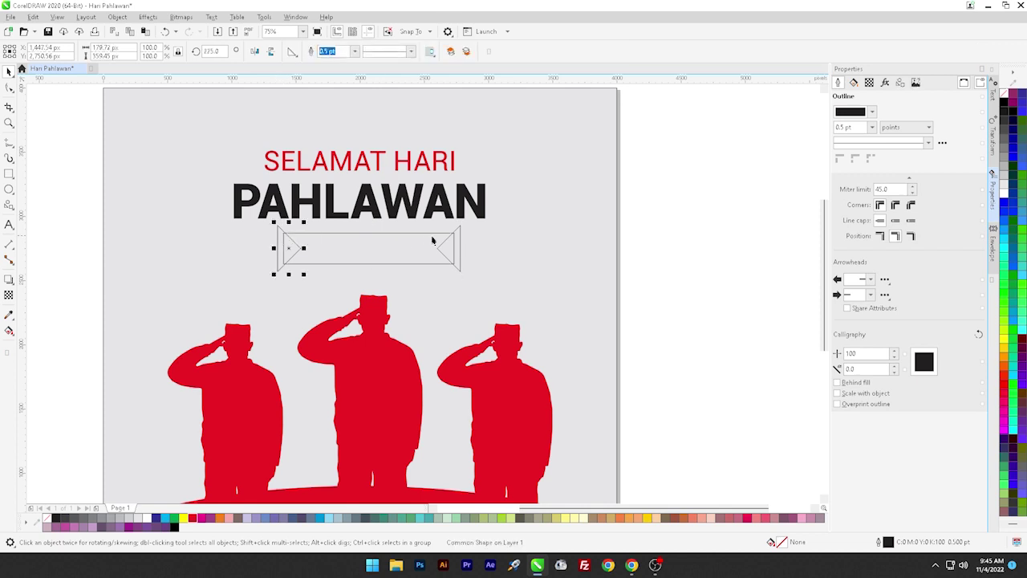
{"action": "left_click", "coordinate": [455, 239], "text": "shift"}
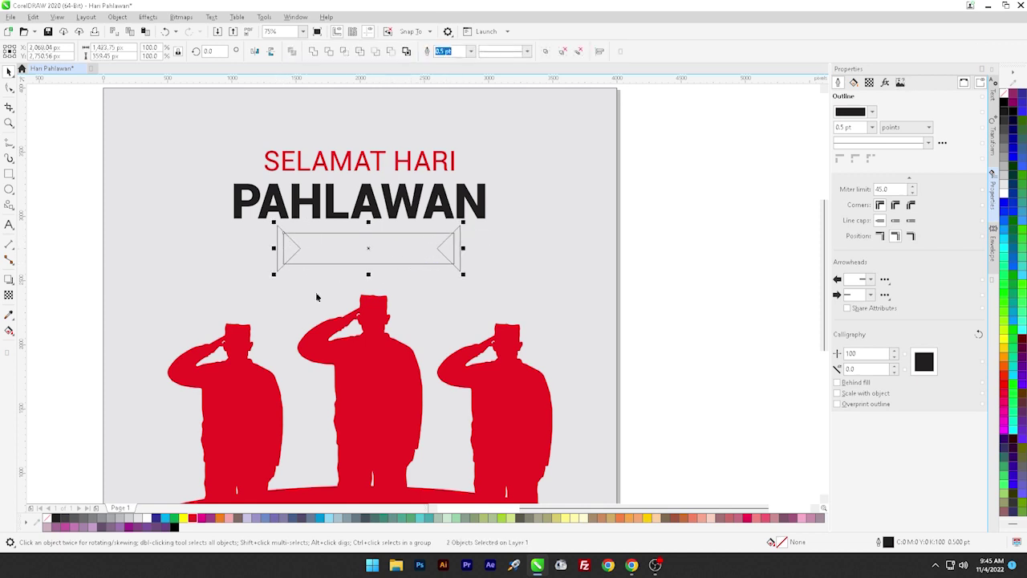
{"action": "left_click", "coordinate": [10, 330]}
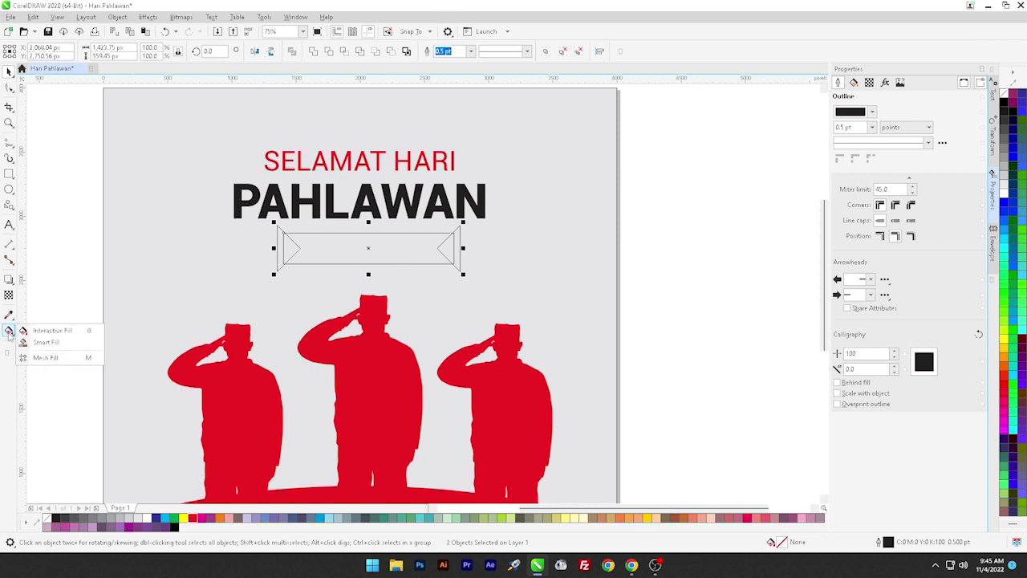
{"action": "left_click", "coordinate": [48, 345]}
{"action": "left_click", "coordinate": [328, 251]}
{"action": "key", "text": "space"}
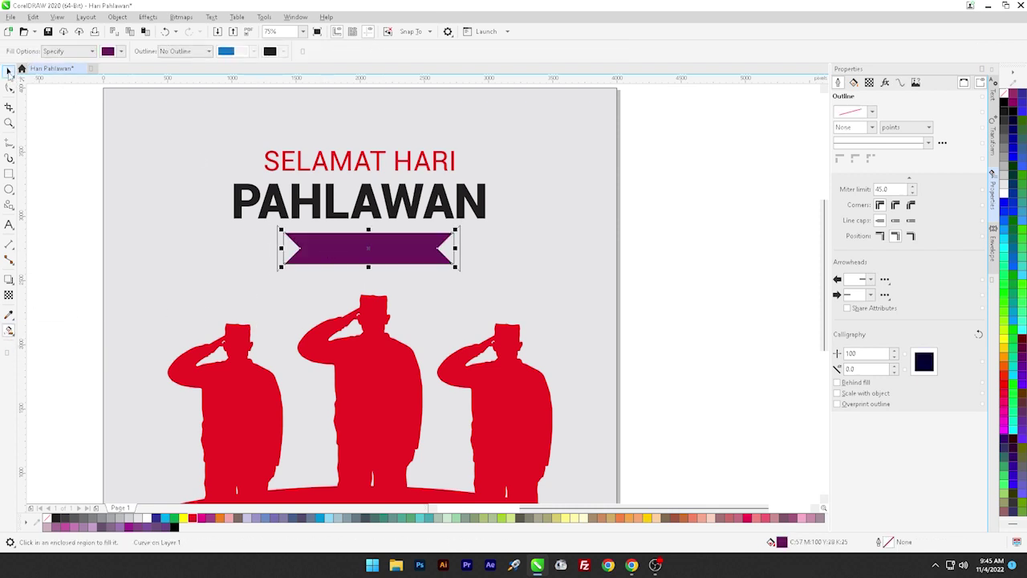
Move the filled ribbon aside and delete the outlined rectangle and both triangles.
{"action": "left_click_drag", "start_coordinate": [339, 237], "coordinate": [514, 230]}
{"action": "left_click_drag", "start_coordinate": [49, 301], "coordinate": [491, 219]}
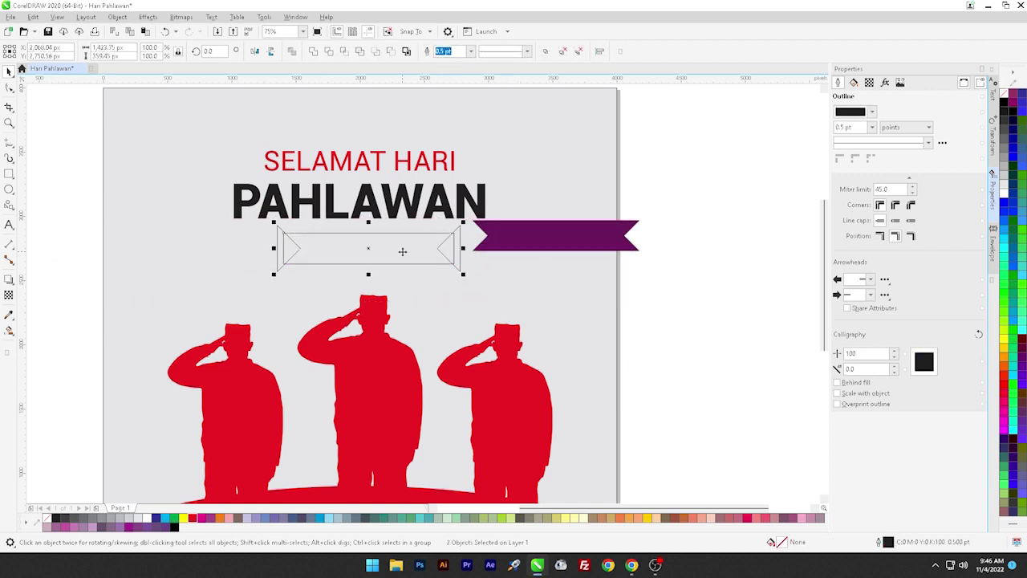
{"action": "right_click", "coordinate": [403, 254]}
{"action": "left_click", "coordinate": [427, 334]}
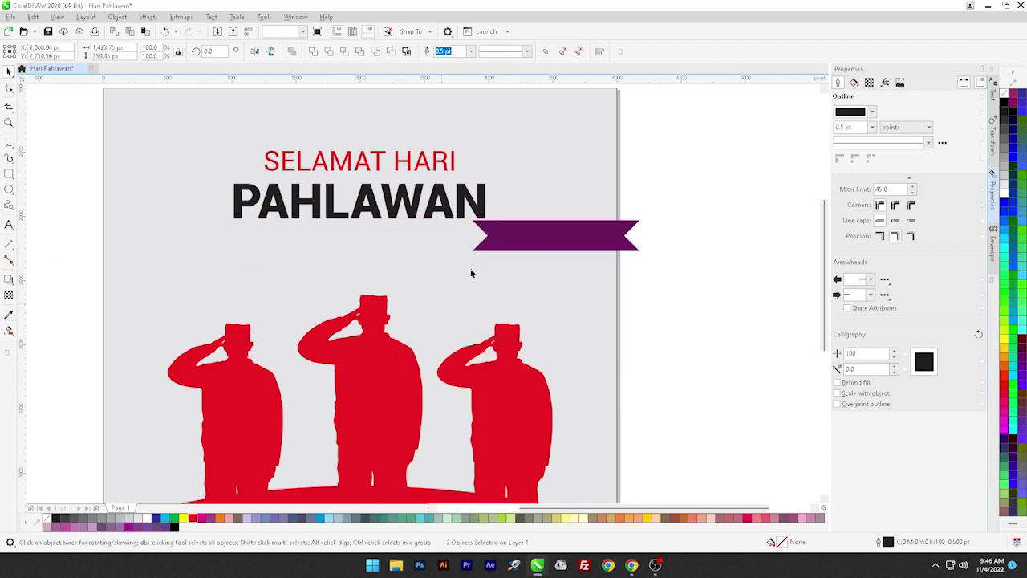
Place the ribbon just below PAHLAWAN, centered horizontally under the headline, and fill it red.
{"action": "left_click", "coordinate": [493, 255]}
{"action": "left_click_drag", "start_coordinate": [492, 253], "coordinate": [485, 252]}
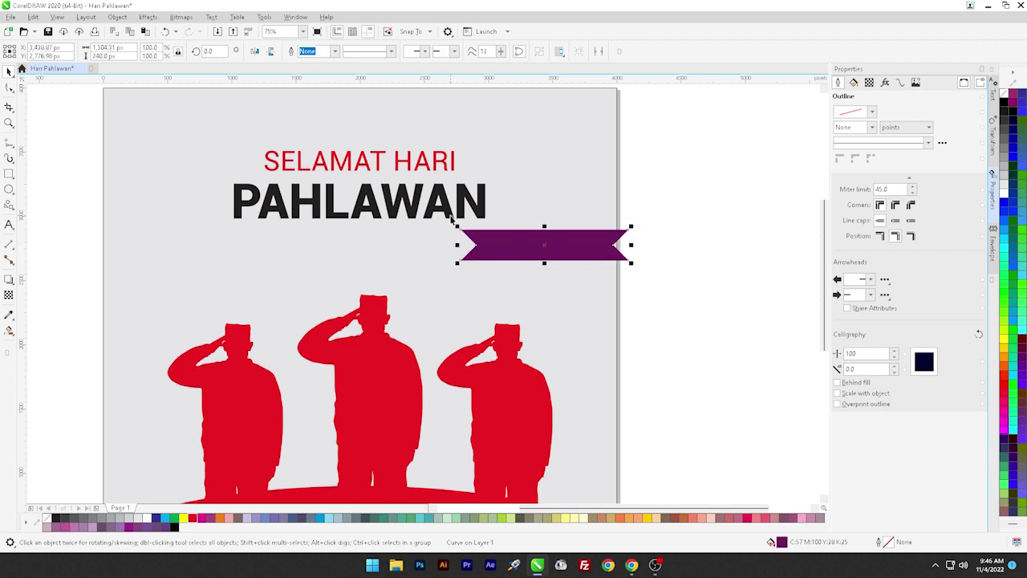
{"action": "key", "text": "c"}
{"action": "left_click", "coordinate": [394, 246]}
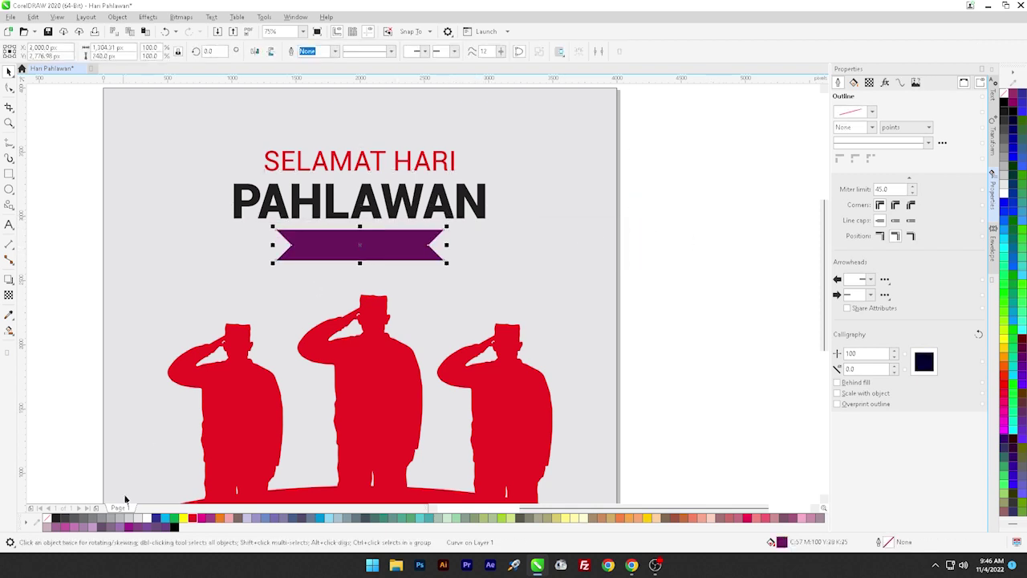
{"action": "left_click", "coordinate": [192, 518]}
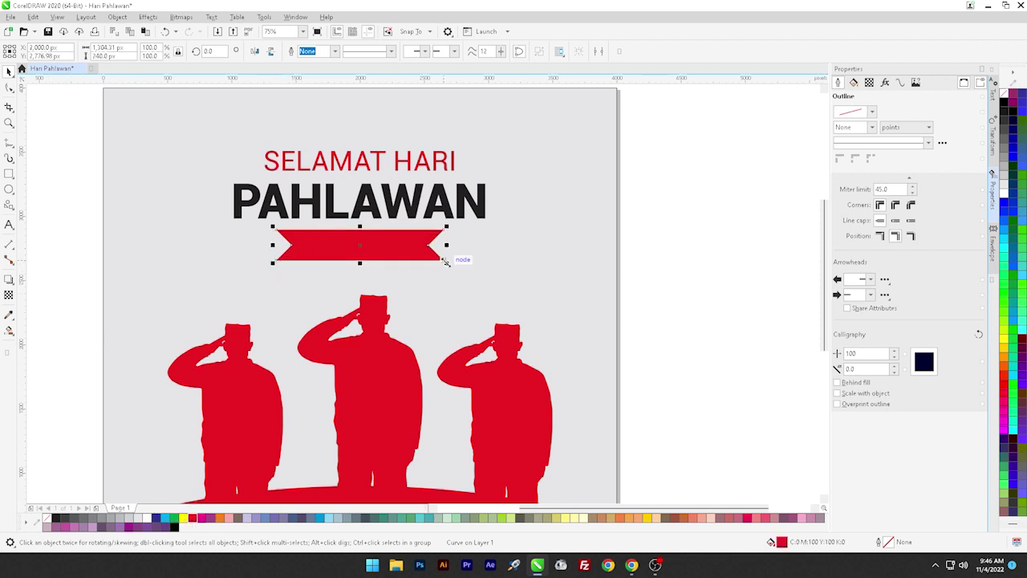
Scale the ribbon proportionally to about 812 by 150 px and move it slightly closer to PAHLAWAN.
{"action": "left_click_drag", "start_coordinate": [447, 262], "coordinate": [388, 261]}
{"action": "scroll", "coordinate": [374, 244], "scroll_direction": "up", "scroll_amount": 2}
{"action": "key", "text": "Escape"}
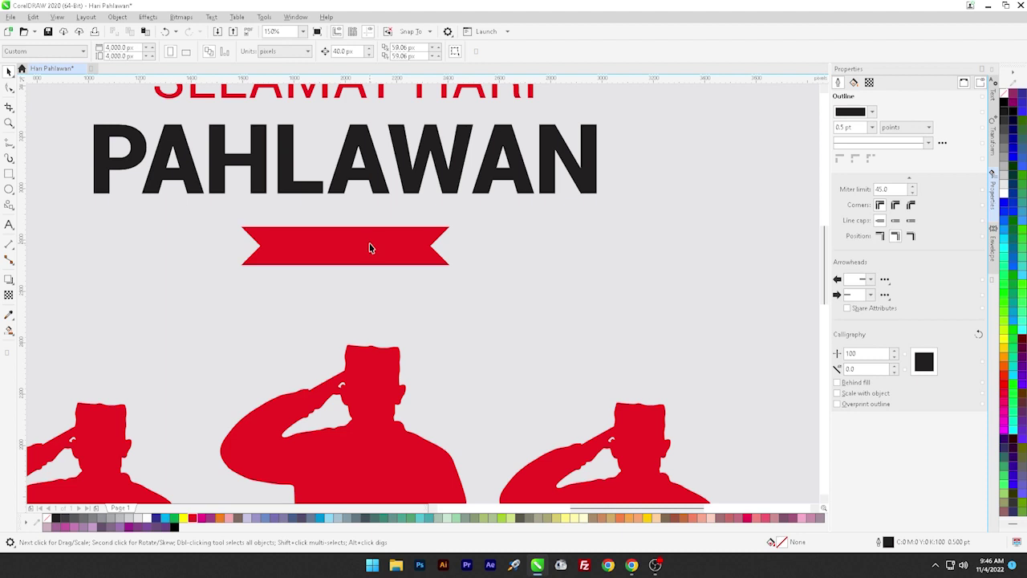
{"action": "left_click_drag", "start_coordinate": [365, 252], "coordinate": [363, 244]}
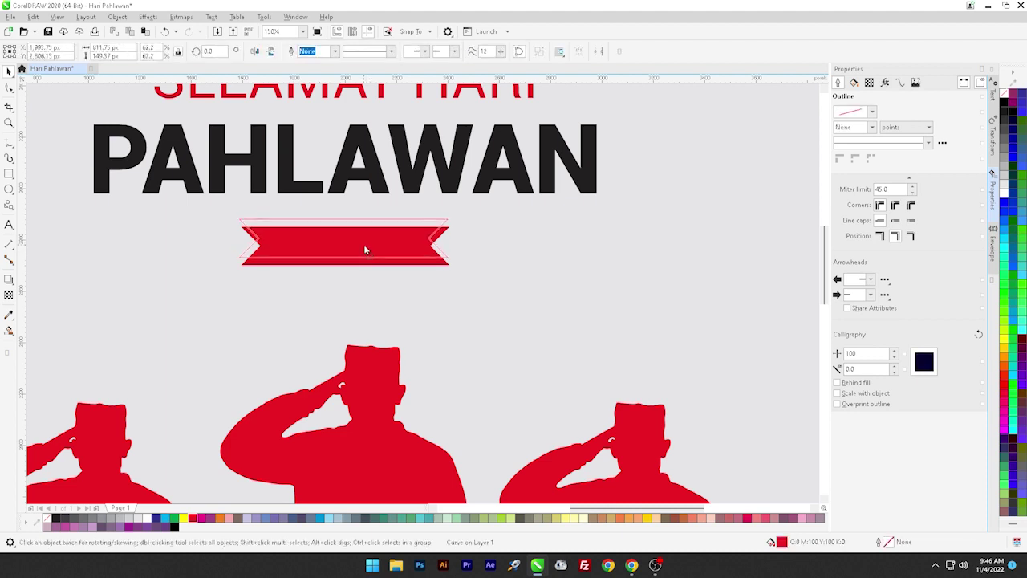
{"action": "left_click", "coordinate": [318, 192], "text": "shift"}
{"action": "scroll", "coordinate": [316, 210], "scroll_direction": "down", "scroll_amount": 4}
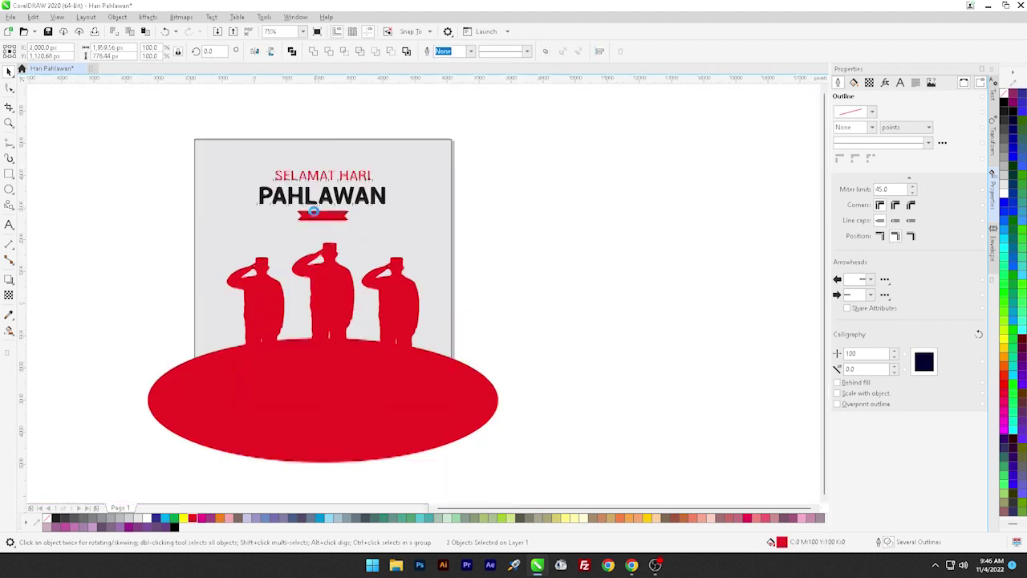
{"action": "left_click", "coordinate": [523, 238]}
{"action": "scroll", "coordinate": [319, 211], "scroll_direction": "up", "scroll_amount": 2}
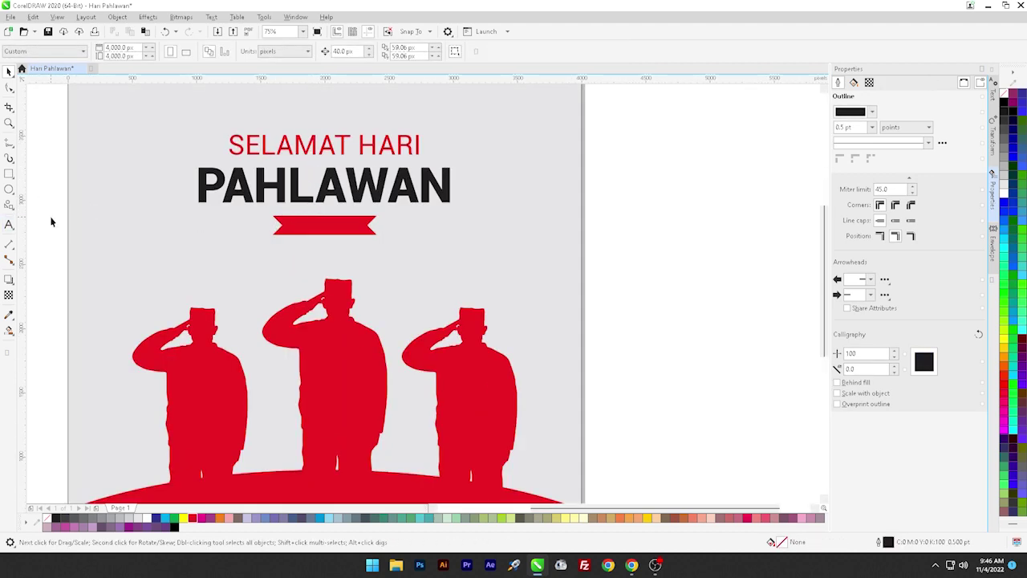
Add the text "10 NOVEMBER" just below the ribbon.
{"action": "left_click", "coordinate": [9, 226]}
{"action": "left_click", "coordinate": [288, 251]}
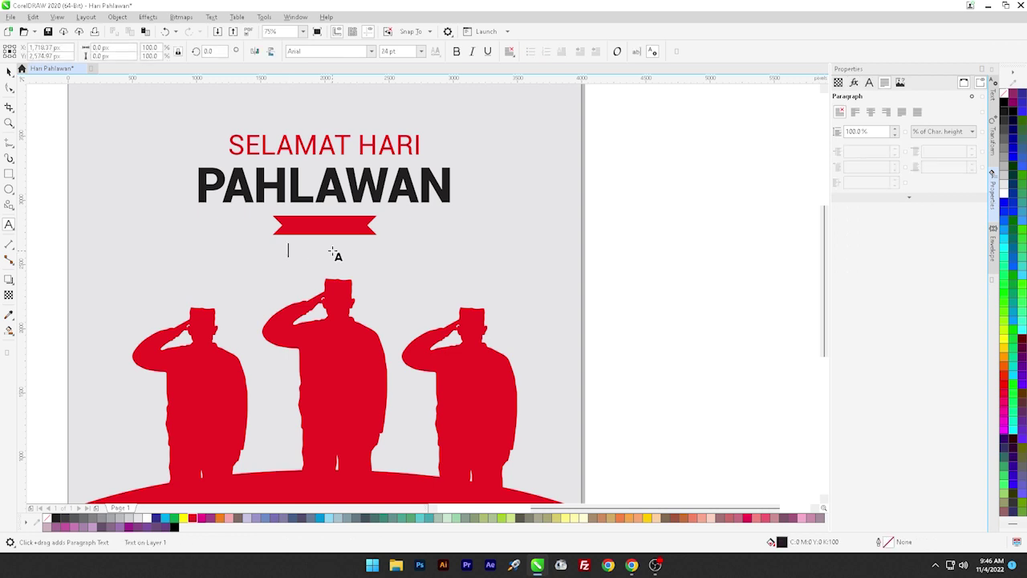
{"action": "type", "text": "10 NOVEMBER"}
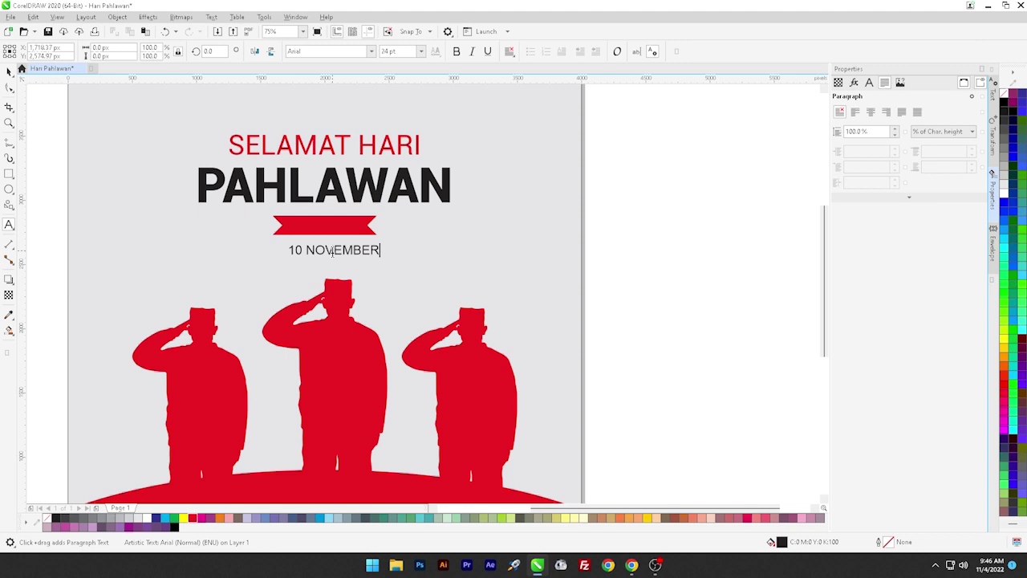
{"action": "key", "text": "ctrl+space"}
Set the 10 NOVEMBER text in the Roboto Bk font and color it white.
{"action": "left_click", "coordinate": [9, 71]}
{"action": "left_click", "coordinate": [371, 51]}
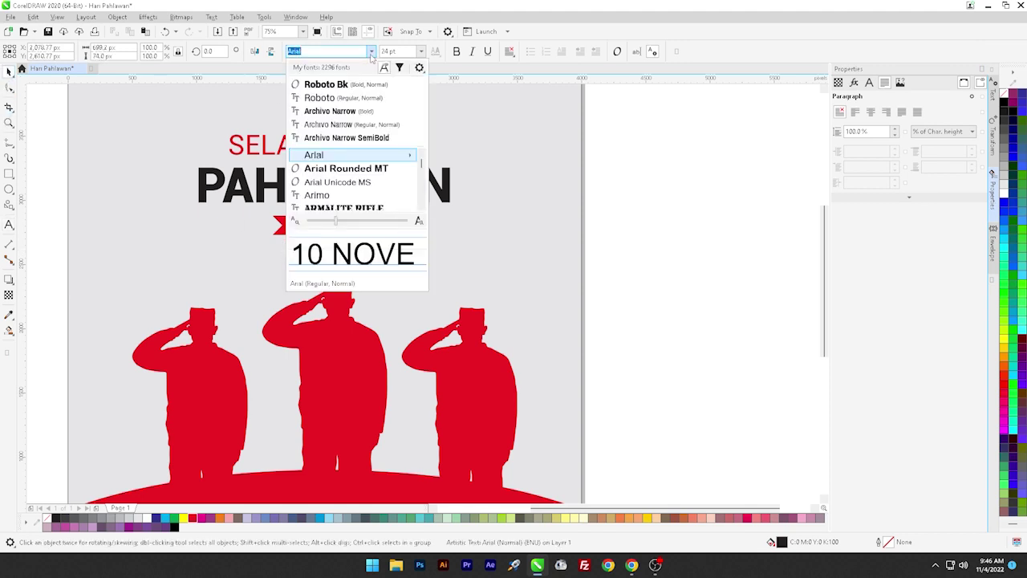
{"action": "left_click", "coordinate": [363, 84]}
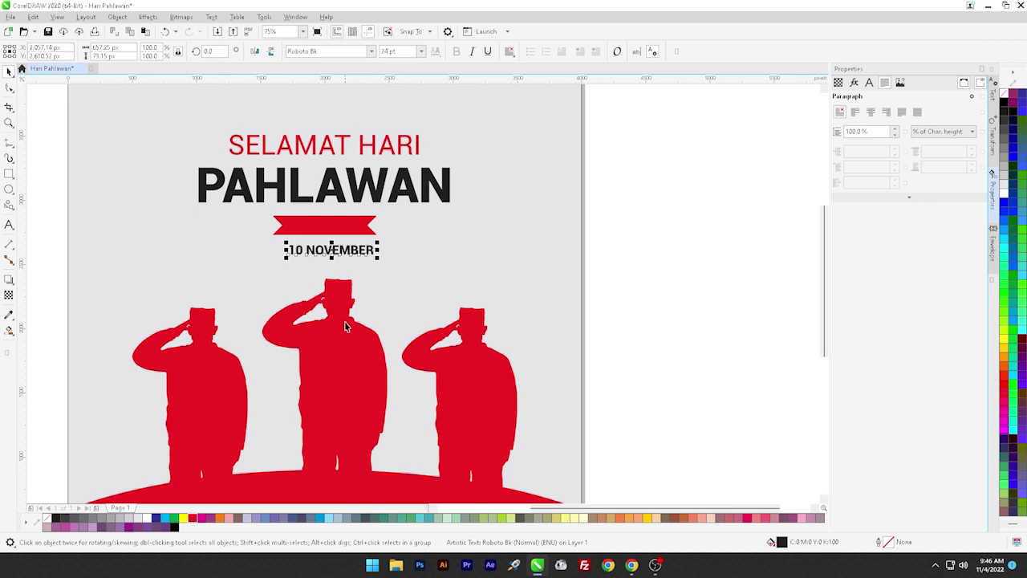
{"action": "left_click", "coordinate": [147, 519]}
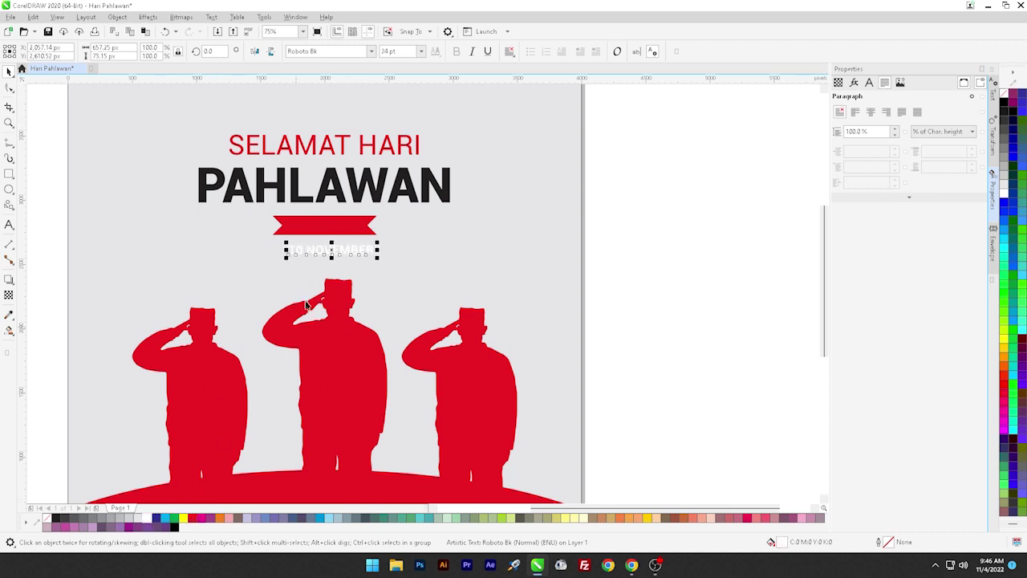
Move the 10 NOVEMBER text onto the ribbon and center it there horizontally and vertically.
{"action": "left_click_drag", "start_coordinate": [313, 251], "coordinate": [307, 228]}
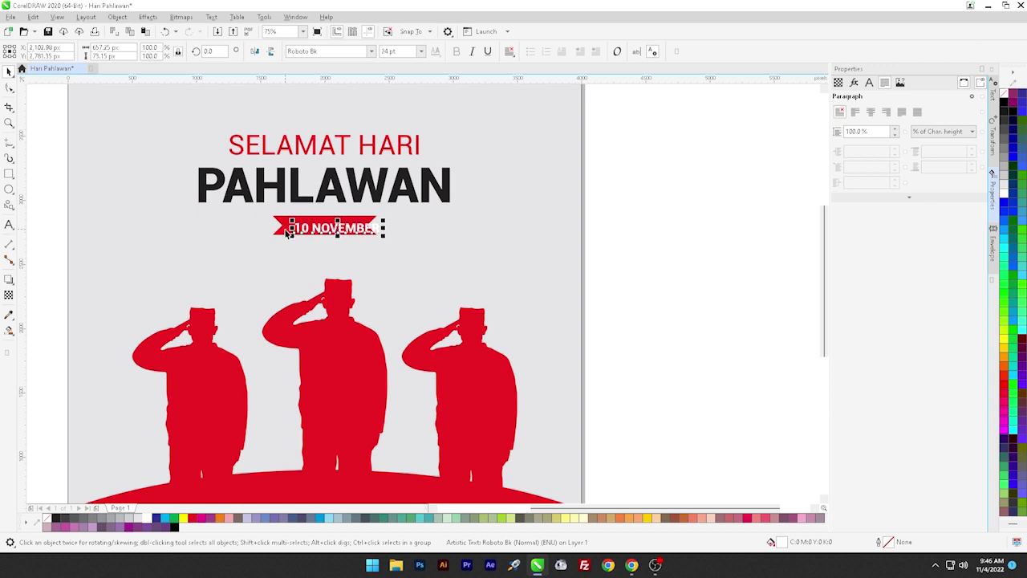
{"action": "left_click", "coordinate": [286, 229], "text": "shift"}
{"action": "key", "text": "c"}
{"action": "key", "text": "e"}
{"action": "left_click", "coordinate": [466, 271]}
{"action": "scroll", "coordinate": [378, 226], "scroll_direction": "up", "scroll_amount": 2}
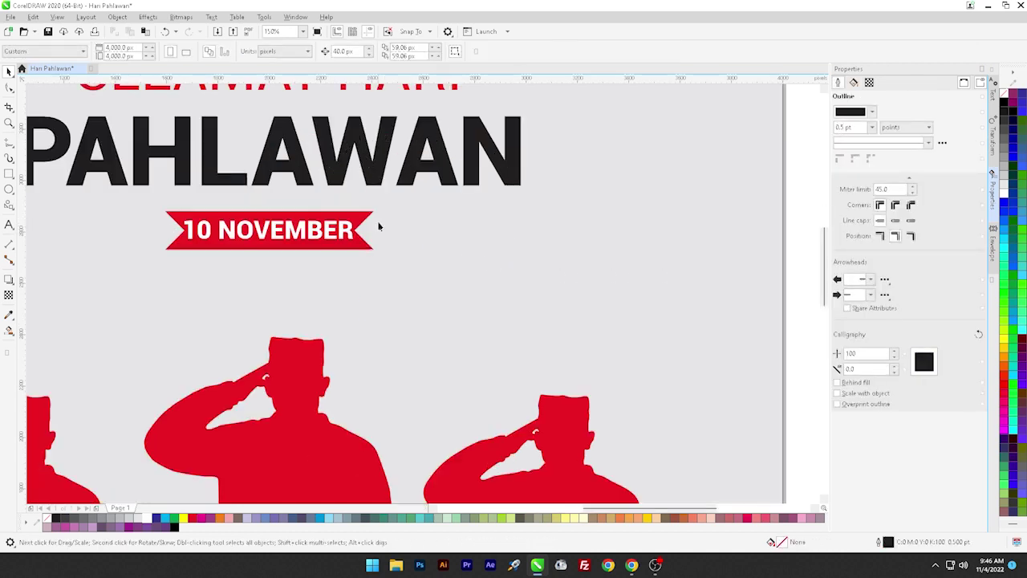
Widen the ribbon symmetrically to about 912 px to leave more room around the 10 NOVEMBER text.
{"action": "left_click", "coordinate": [363, 250]}
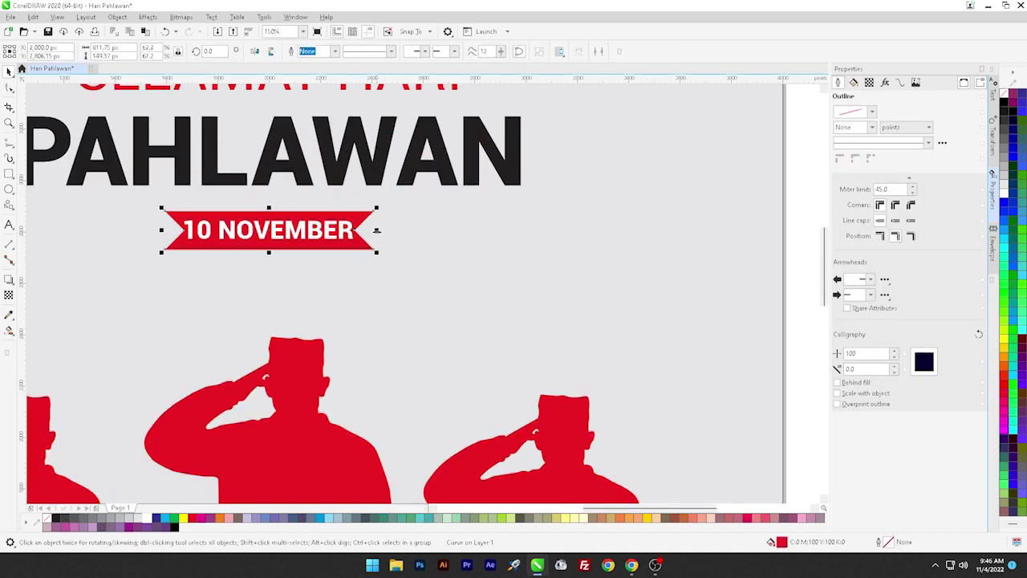
{"action": "left_click_drag", "start_coordinate": [378, 231], "coordinate": [391, 231]}
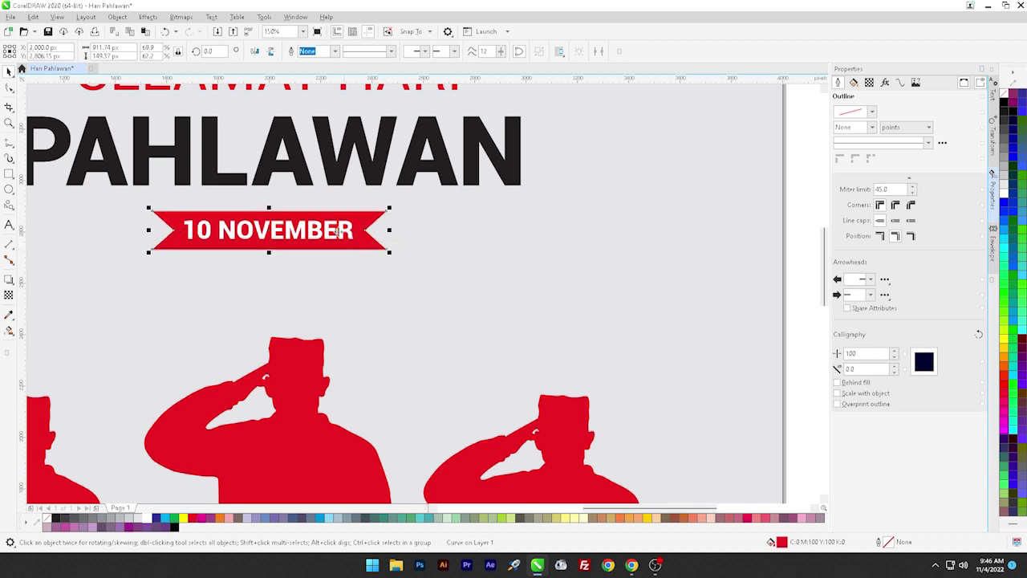
{"action": "left_click", "coordinate": [261, 235], "text": "shift"}
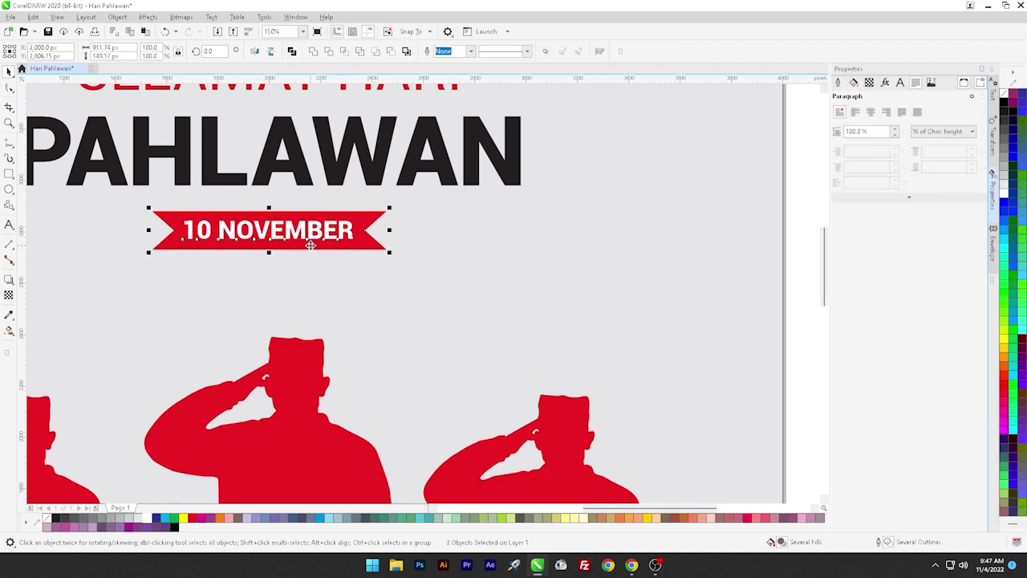
{"action": "scroll", "coordinate": [310, 245], "scroll_direction": "down", "scroll_amount": 5}
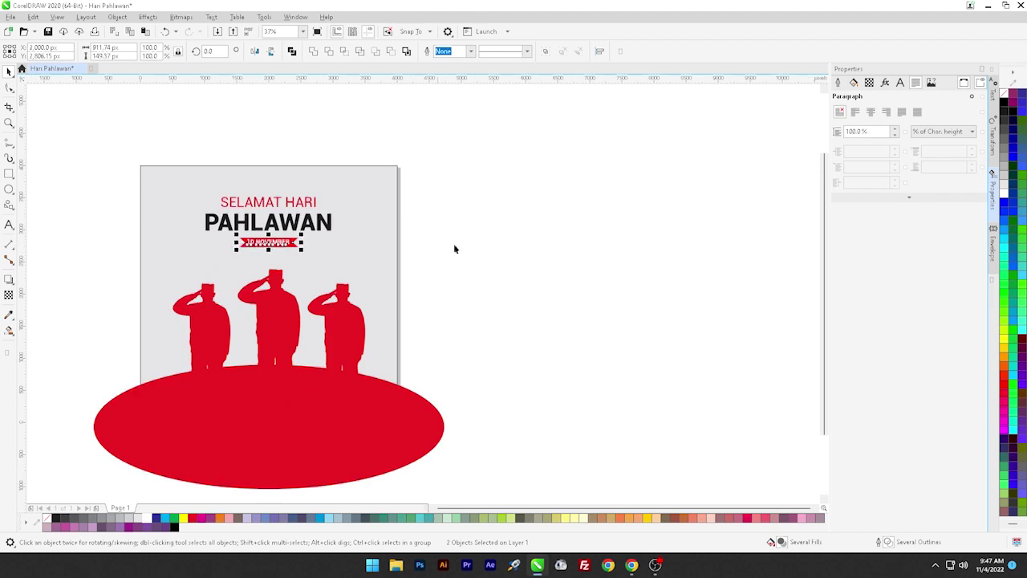
{"action": "left_click", "coordinate": [453, 249]}
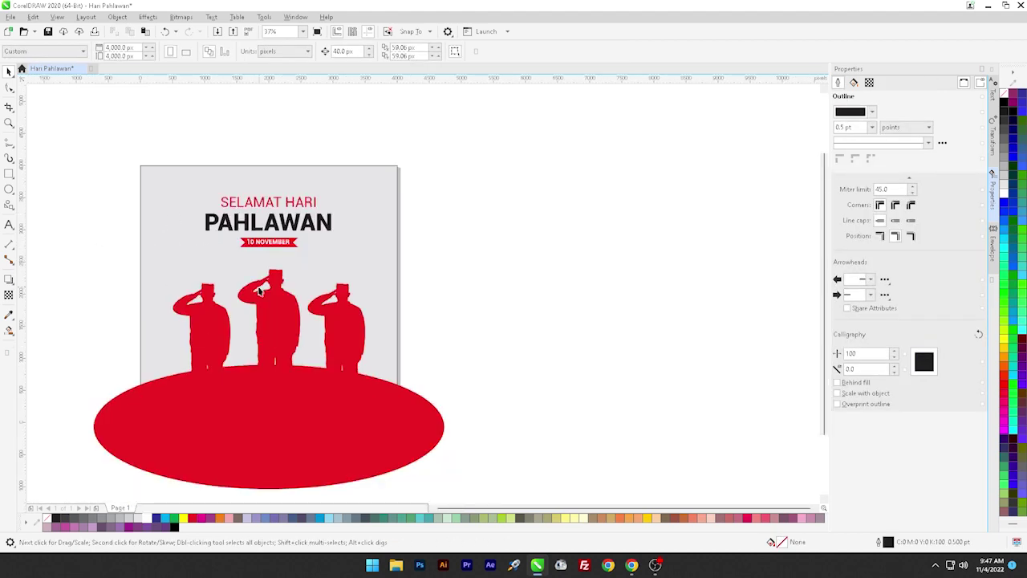
PowerClip the soldiers and the ground ellipse into the grey background square and remove the square's outline.
{"action": "scroll", "coordinate": [277, 385], "scroll_direction": "down", "scroll_amount": 1}
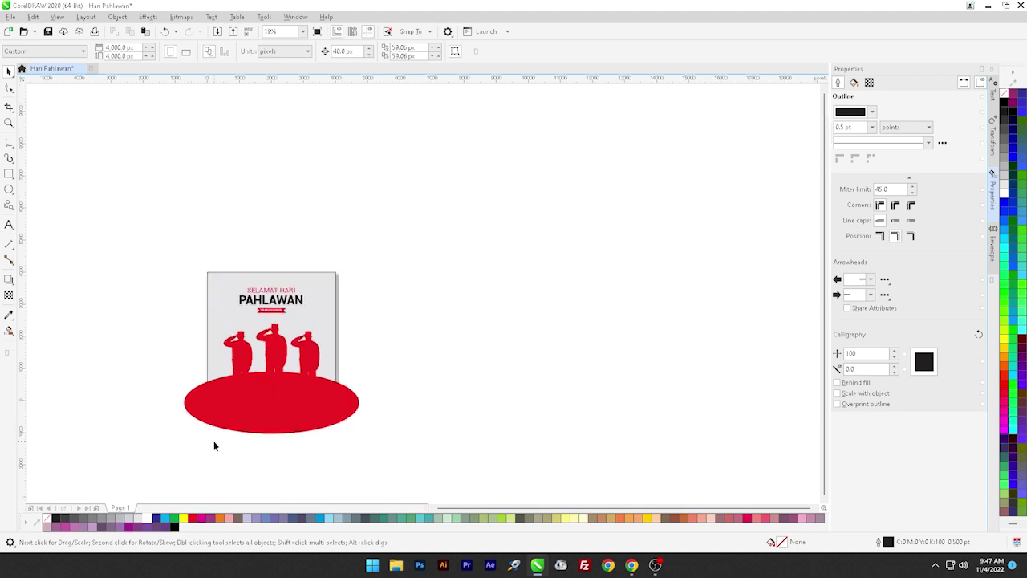
{"action": "scroll", "coordinate": [216, 445], "scroll_direction": "up", "scroll_amount": 1}
{"action": "left_click_drag", "start_coordinate": [133, 217], "coordinate": [113, 192]}
{"action": "left_click", "coordinate": [117, 16]}
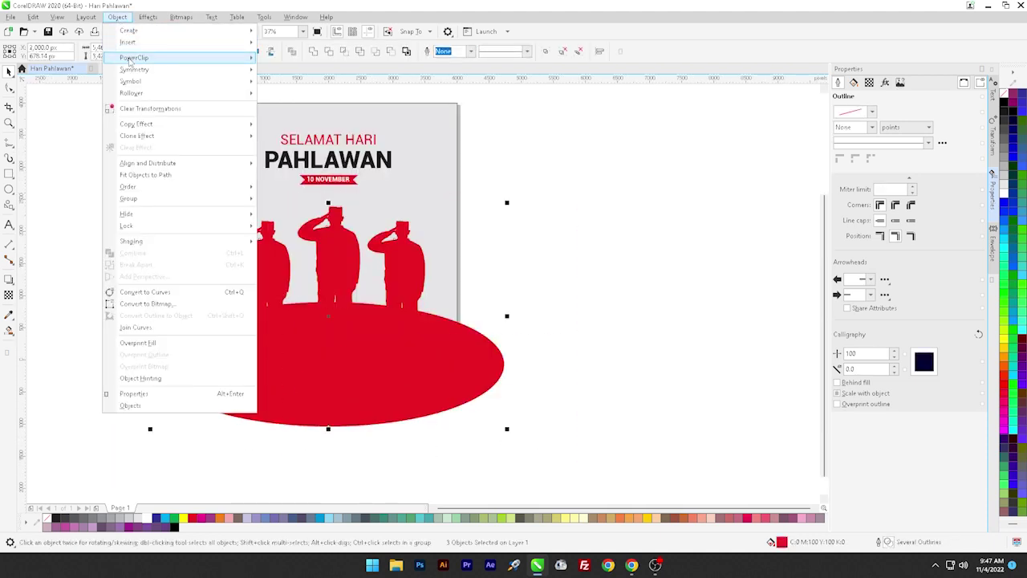
{"action": "mouse_move", "coordinate": [132, 57]}
{"action": "left_click", "coordinate": [297, 63]}
{"action": "left_click", "coordinate": [217, 156]}
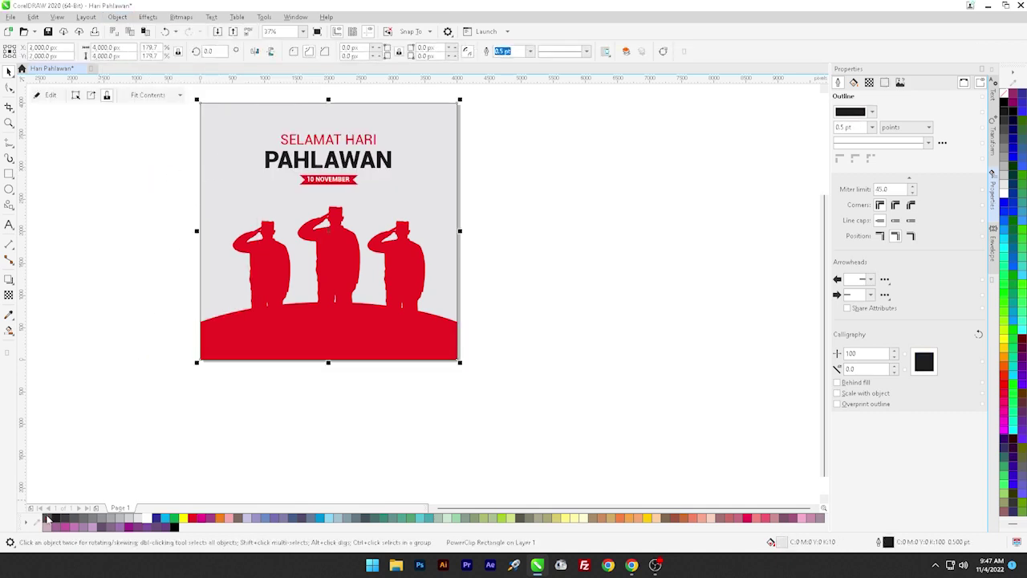
{"action": "left_click", "coordinate": [102, 419]}
{"action": "scroll", "coordinate": [364, 106], "scroll_direction": "up", "scroll_amount": 1}
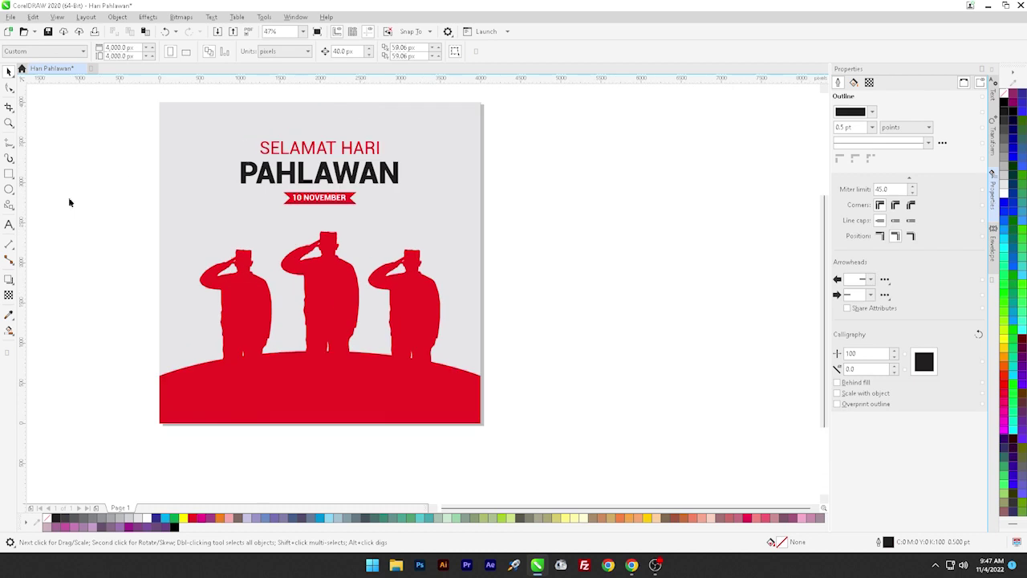
Draw a radial burst with the Impact tool and move it so it is centred over the soldiers artwork.
{"action": "left_click", "coordinate": [9, 205]}
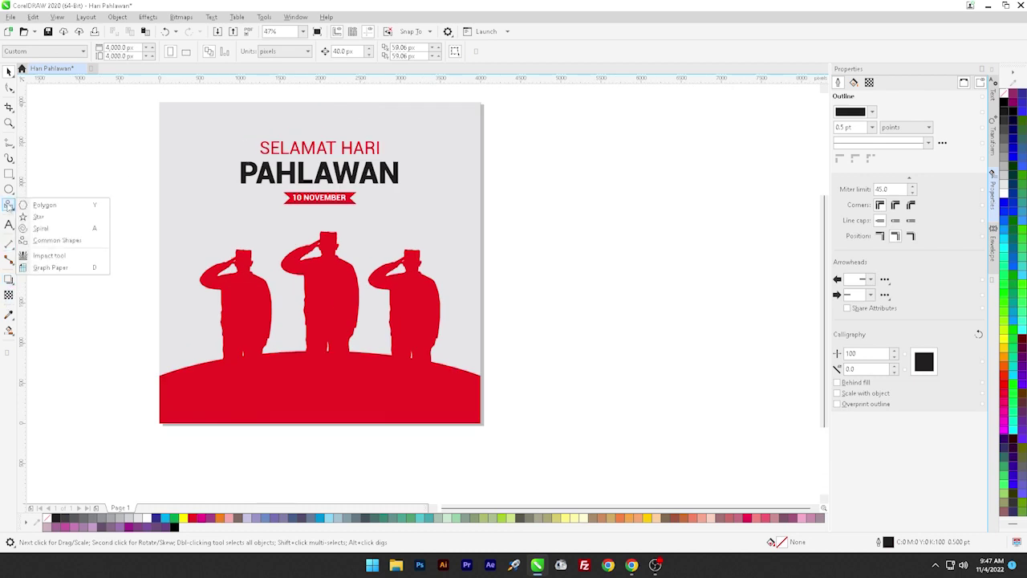
{"action": "left_click", "coordinate": [45, 257]}
{"action": "scroll", "coordinate": [120, 223], "scroll_direction": "down", "scroll_amount": 2}
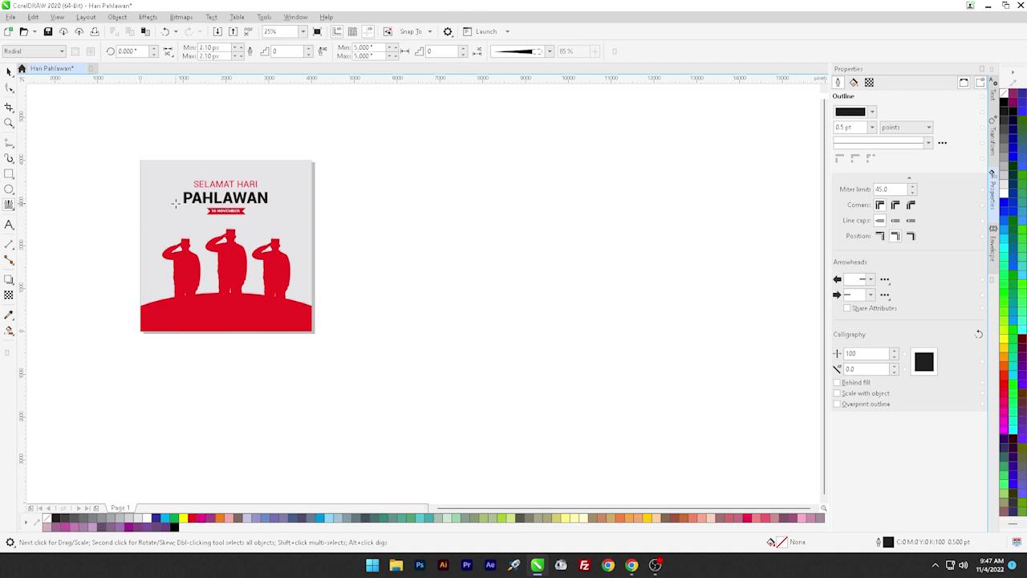
{"action": "left_click_drag", "start_coordinate": [164, 170], "coordinate": [267, 239]}
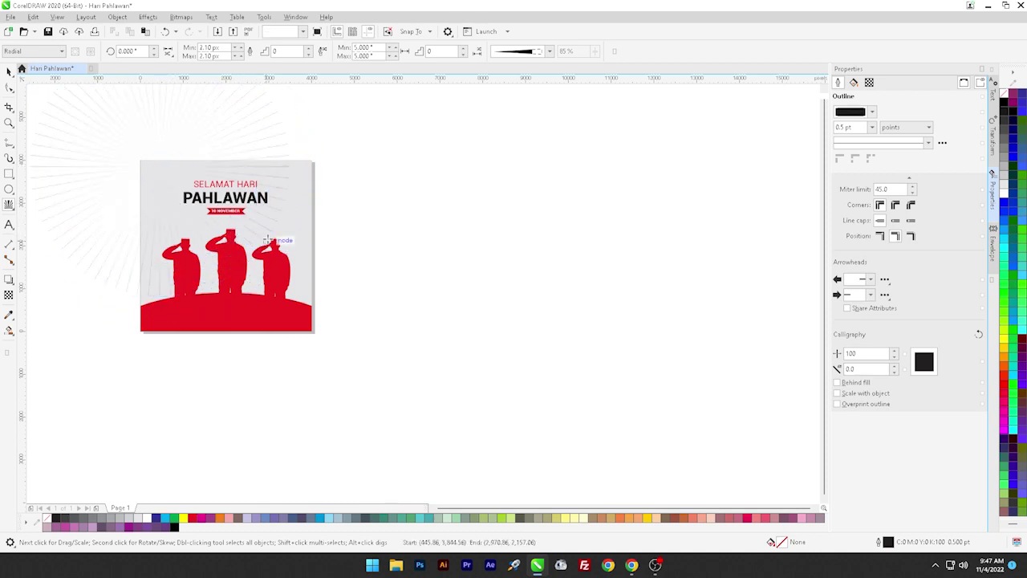
{"action": "left_click", "coordinate": [9, 70]}
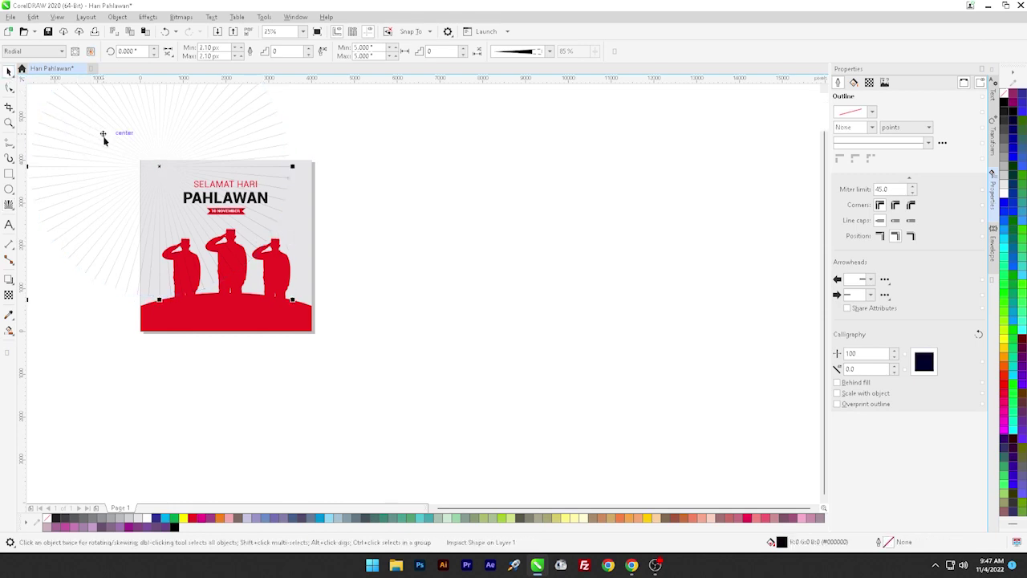
{"action": "left_click_drag", "start_coordinate": [112, 145], "coordinate": [184, 236]}
Set the burst's minimum and maximum line spacing to 20 degrees.
{"action": "double_click", "coordinate": [359, 47]}
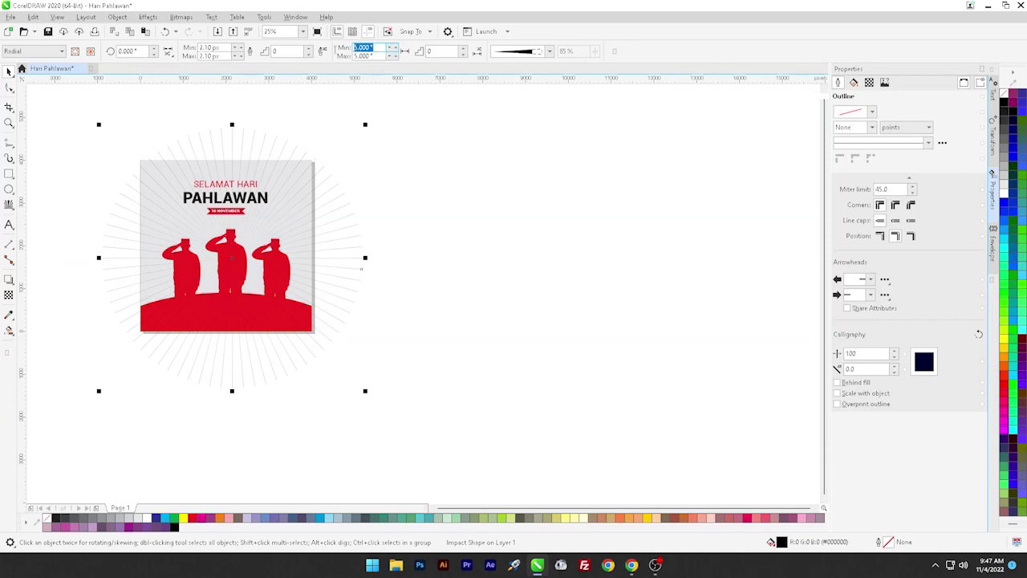
{"action": "type", "text": "20"}
{"action": "left_click", "coordinate": [430, 52]}
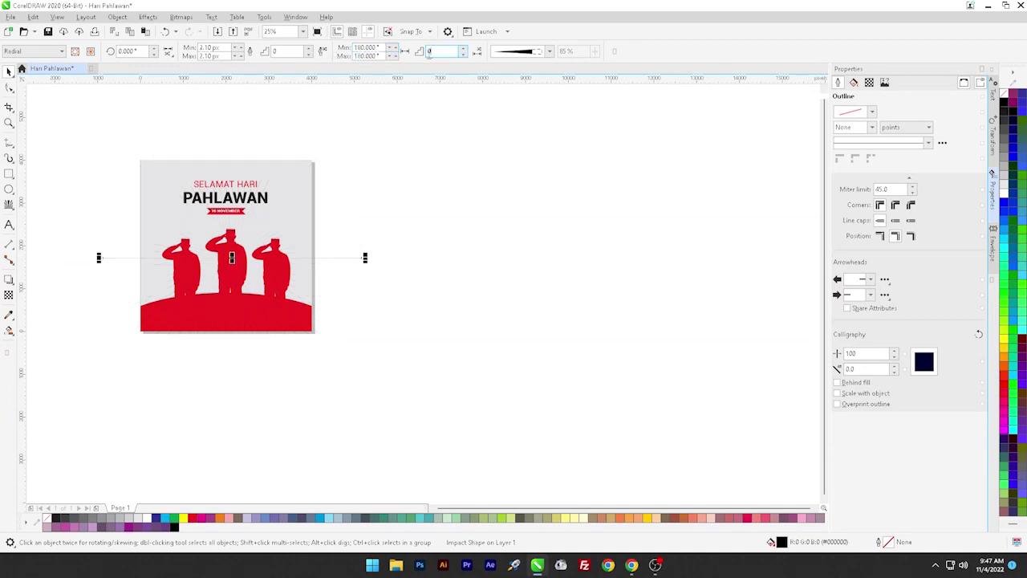
{"action": "left_click", "coordinate": [378, 47]}
{"action": "left_click_drag", "start_coordinate": [380, 48], "coordinate": [346, 47]}
{"action": "type", "text": "20"}
{"action": "key", "text": "Return"}
{"action": "left_click_drag", "start_coordinate": [383, 47], "coordinate": [342, 48]}
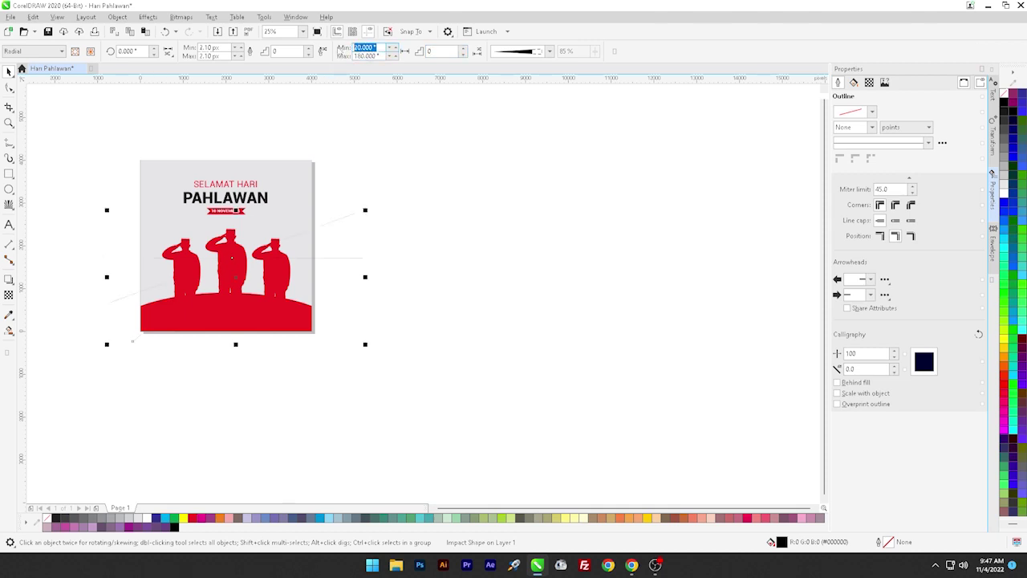
{"action": "key", "text": "Tab"}
{"action": "type", "text": "20"}
{"action": "key", "text": "Return"}
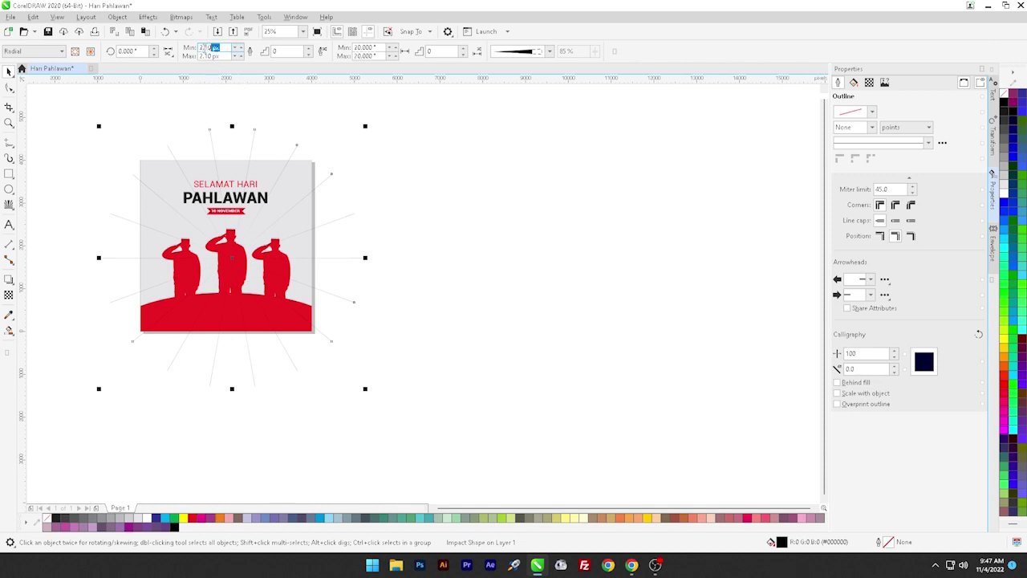
Thicken the burst's rays by raising the line width to 150 px, then 400 px, and finally 550 px.
{"action": "left_click_drag", "start_coordinate": [205, 48], "coordinate": [199, 48]}
{"action": "type", "text": "150"}
{"action": "key", "text": "Return"}
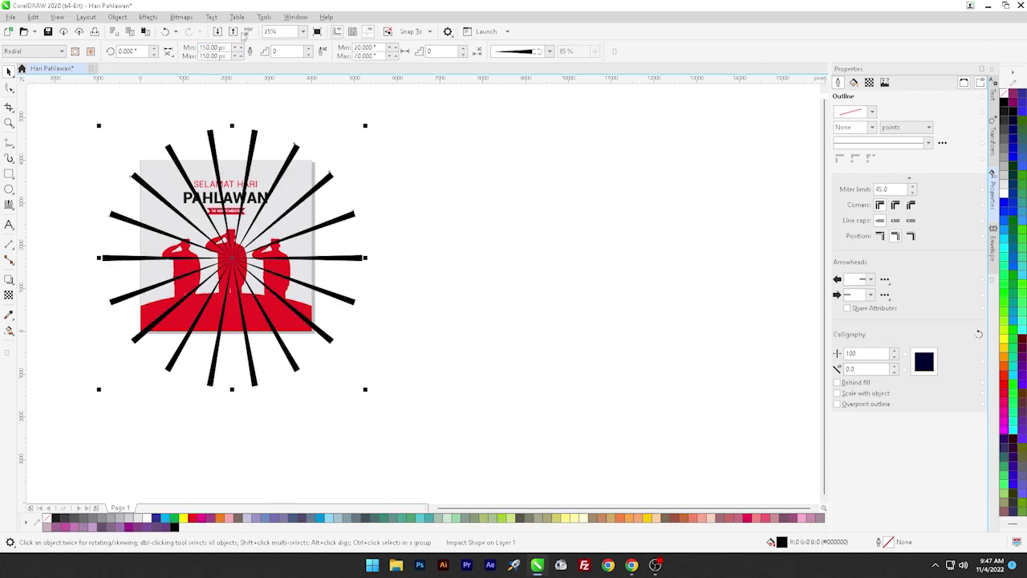
{"action": "left_click_drag", "start_coordinate": [230, 48], "coordinate": [199, 48]}
{"action": "type", "text": "400"}
{"action": "key", "text": "Return"}
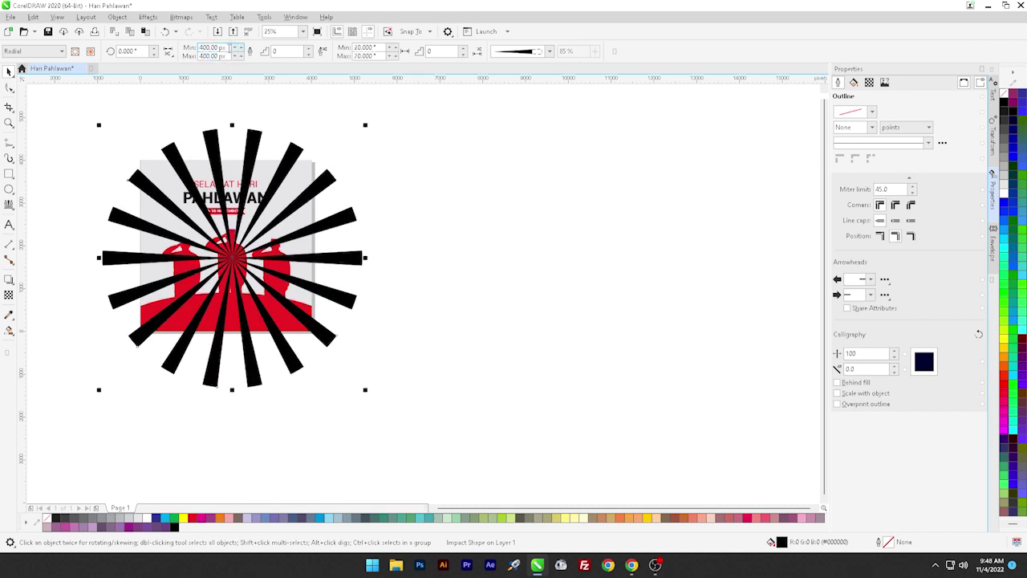
{"action": "left_click_drag", "start_coordinate": [229, 48], "coordinate": [195, 55]}
{"action": "type", "text": "550"}
{"action": "key", "text": "Return"}
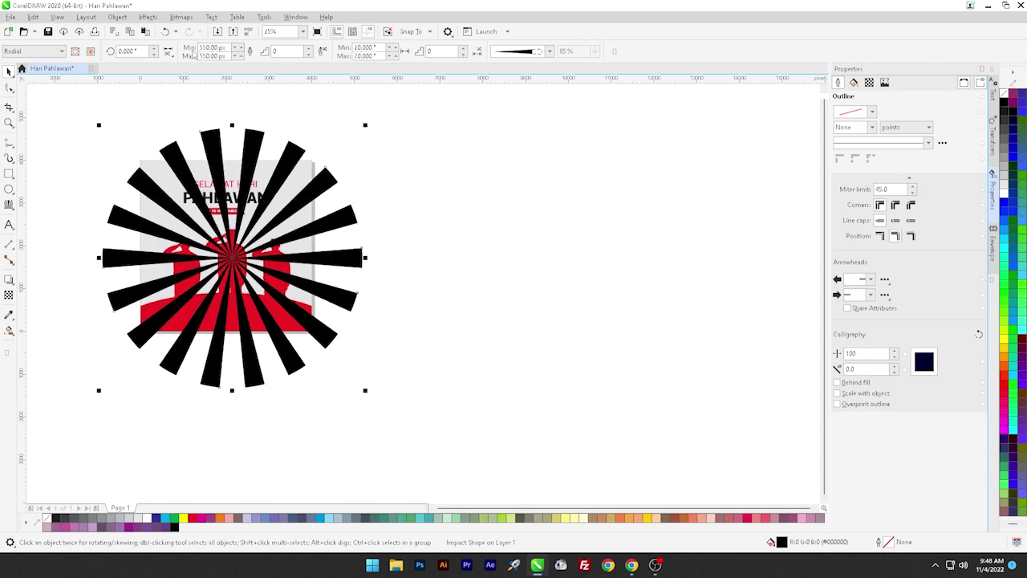
Enlarge the burst proportionally to about 8,560 px wide and move its centre down onto the red ground.
{"action": "scroll", "coordinate": [271, 238], "scroll_direction": "down", "scroll_amount": 1}
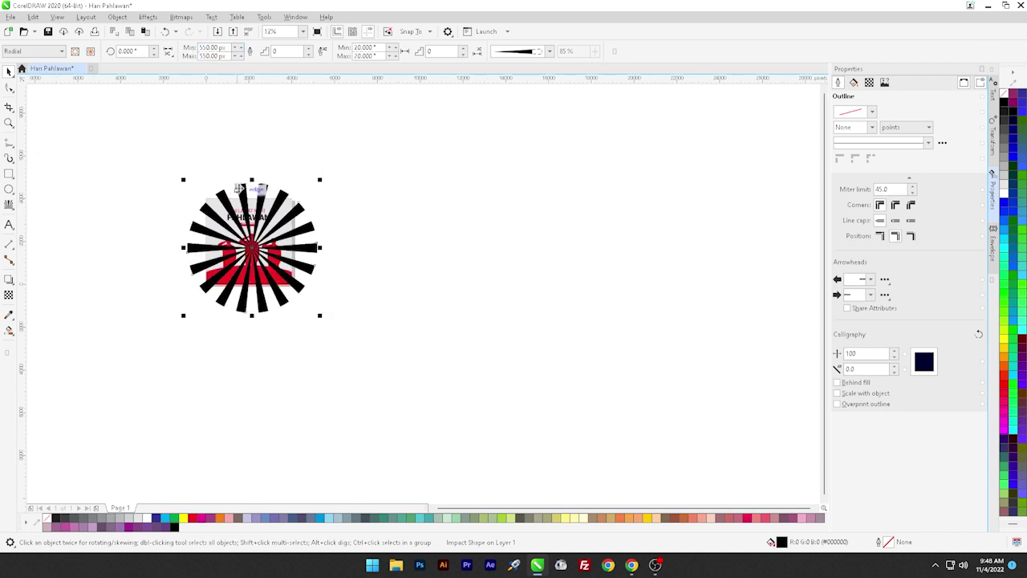
{"action": "left_click_drag", "start_coordinate": [320, 180], "coordinate": [351, 160]}
{"action": "scroll", "coordinate": [249, 277], "scroll_direction": "up", "scroll_amount": 1}
{"action": "left_click_drag", "start_coordinate": [248, 277], "coordinate": [248, 329]}
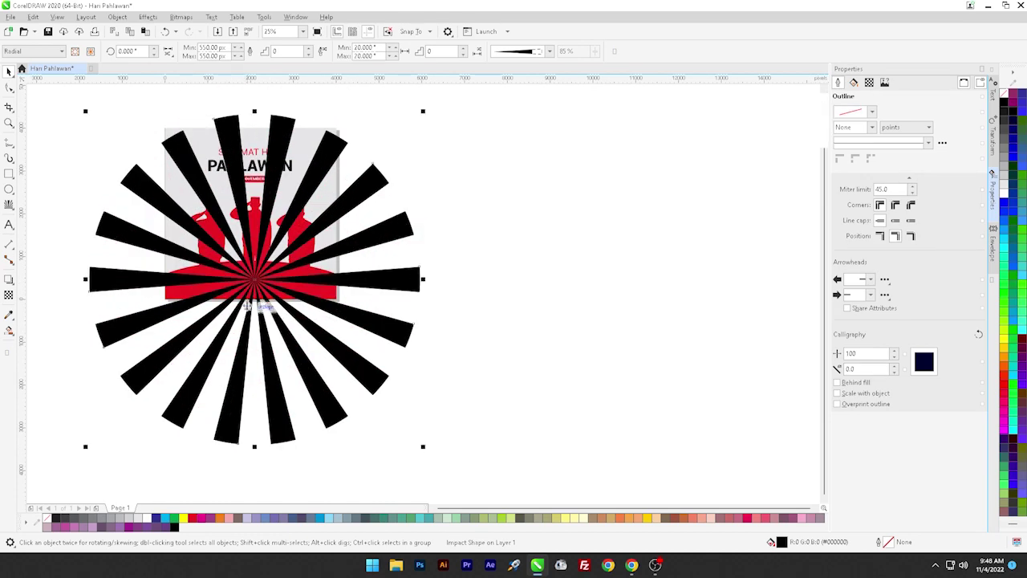
{"action": "scroll", "coordinate": [244, 277], "scroll_direction": "down", "scroll_amount": 2}
{"action": "scroll", "coordinate": [243, 277], "scroll_direction": "up", "scroll_amount": 1}
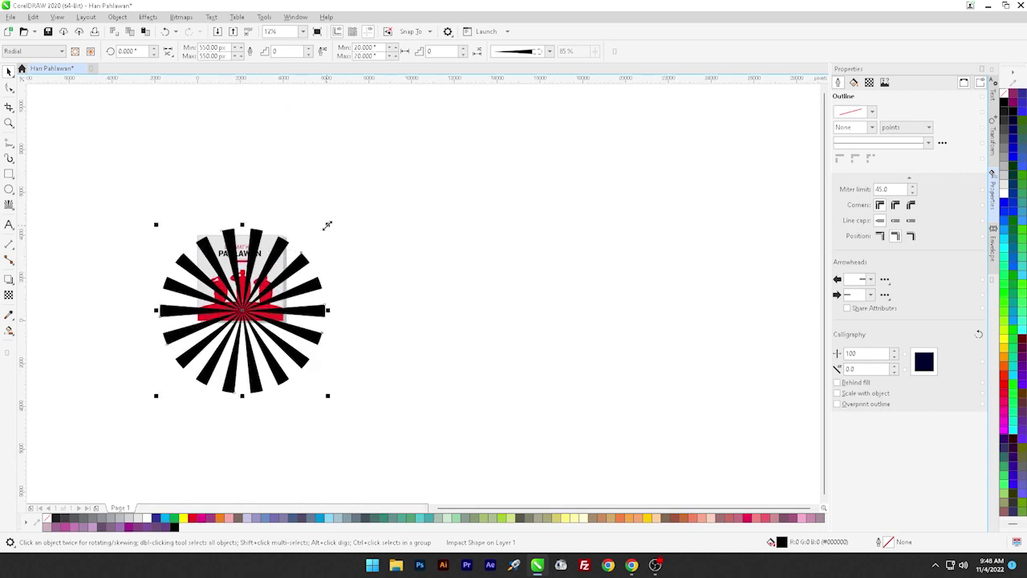
{"action": "left_click_drag", "start_coordinate": [328, 224], "coordinate": [339, 216]}
{"action": "scroll", "coordinate": [252, 286], "scroll_direction": "up", "scroll_amount": 1}
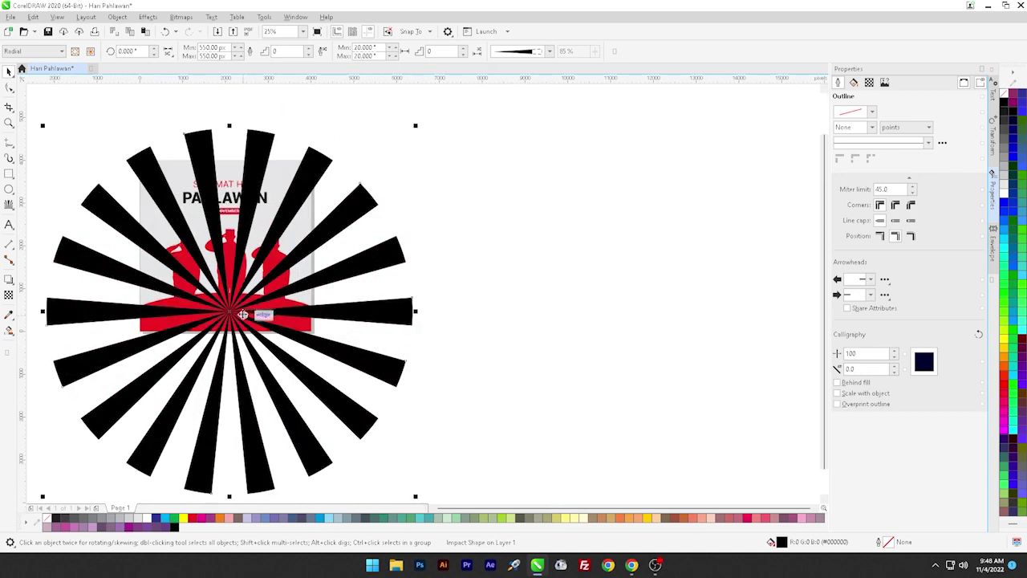
Shift the burst slightly and centre it horizontally on the background square.
{"action": "left_click_drag", "start_coordinate": [237, 310], "coordinate": [384, 322]}
{"action": "left_click", "coordinate": [159, 324], "text": "shift"}
{"action": "key", "text": "c"}
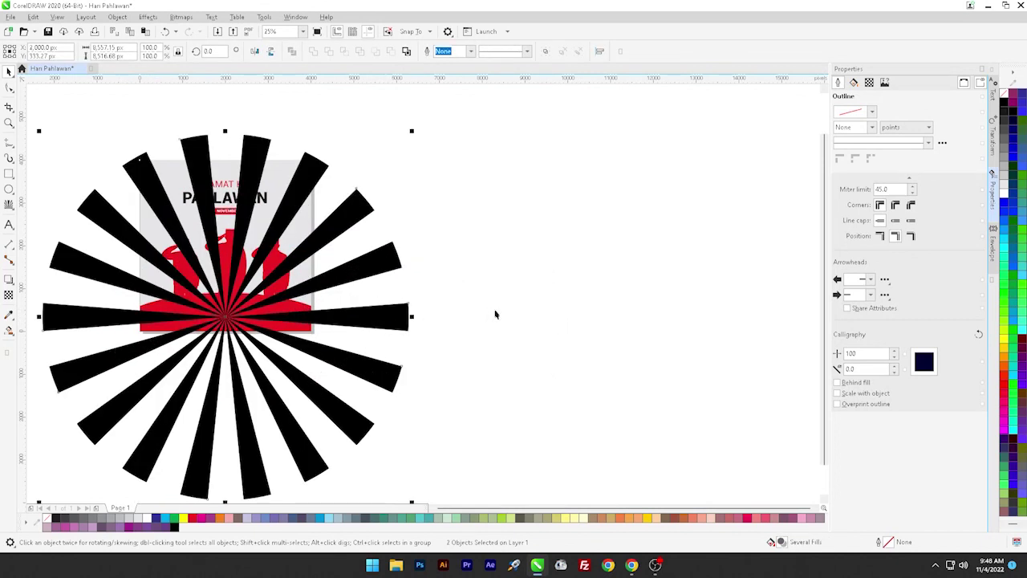
{"action": "key", "text": "Escape"}
Fill the burst with 20% black, a light grey.
{"action": "left_click", "coordinate": [351, 216]}
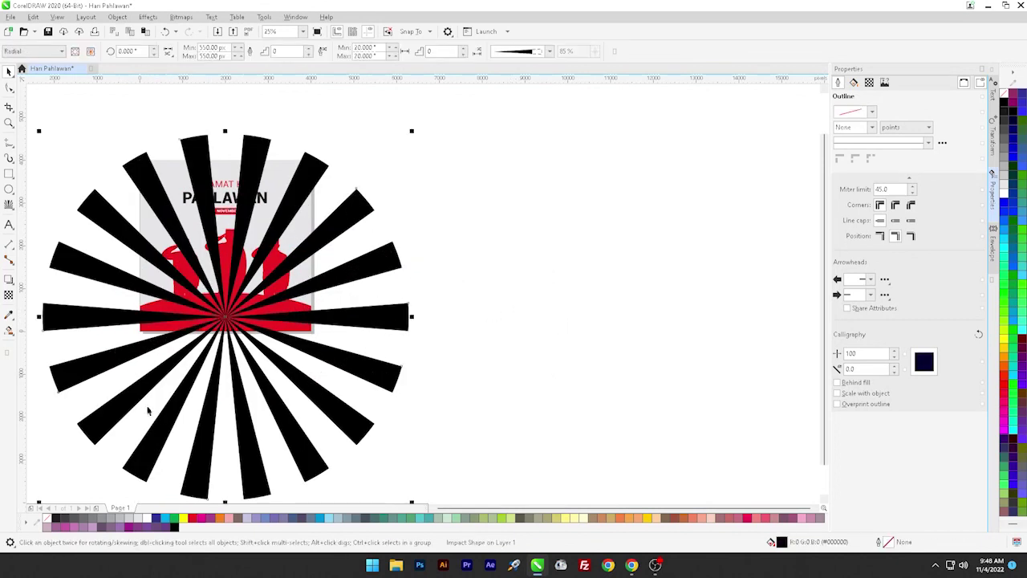
{"action": "left_click", "coordinate": [129, 520]}
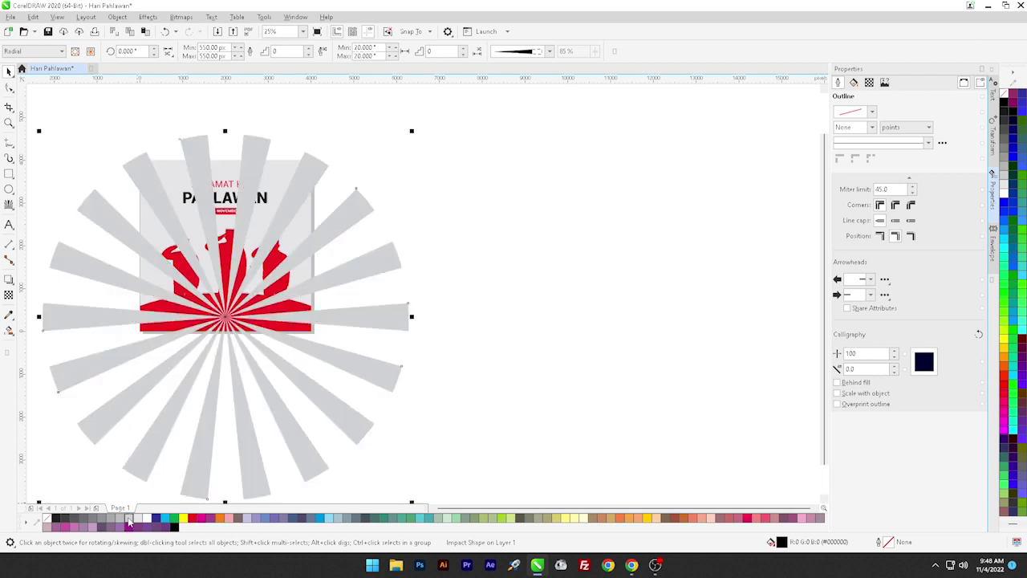
{"action": "right_click", "coordinate": [310, 350]}
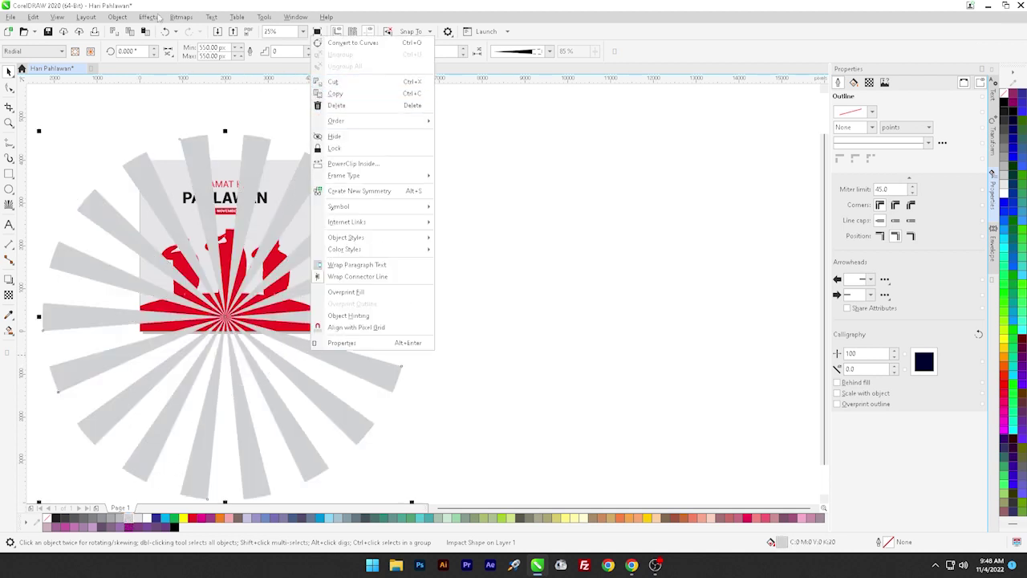
{"action": "left_click", "coordinate": [158, 114]}
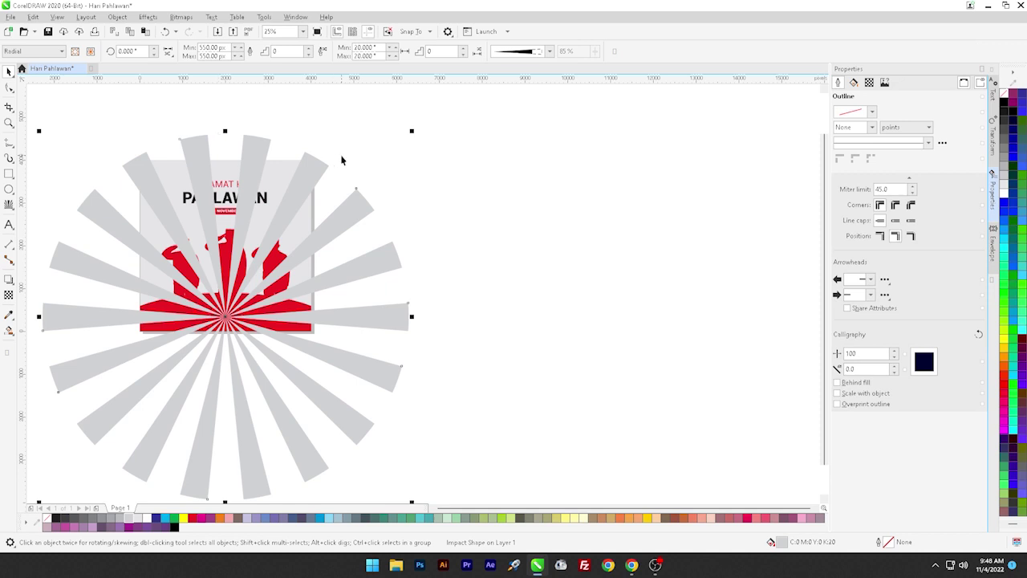
Cut the grey burst and paste it into the contents of the background square's PowerClip.
{"action": "left_click", "coordinate": [341, 225]}
{"action": "right_click", "coordinate": [354, 211]}
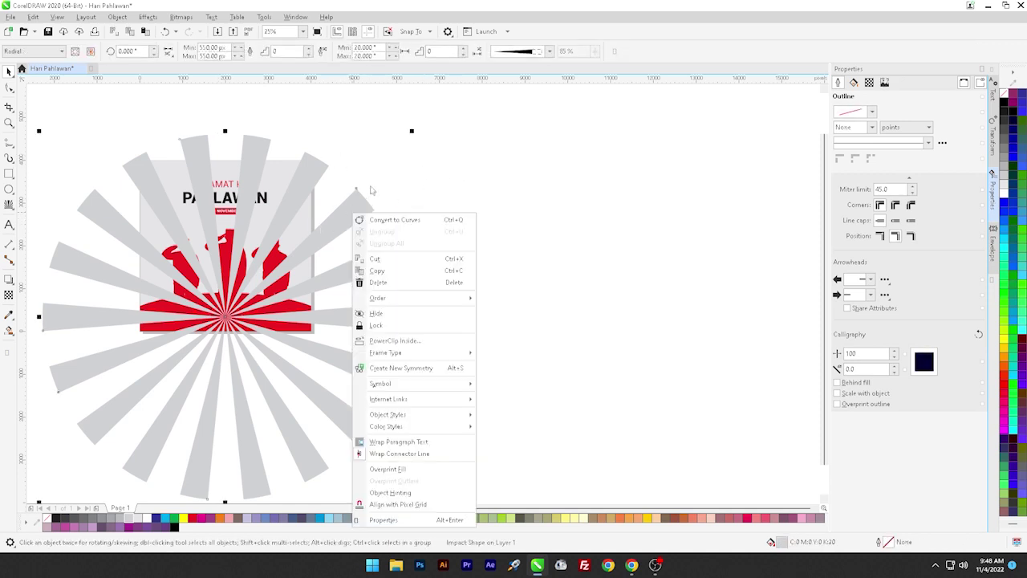
{"action": "left_click", "coordinate": [374, 259]}
{"action": "left_click", "coordinate": [300, 208]}
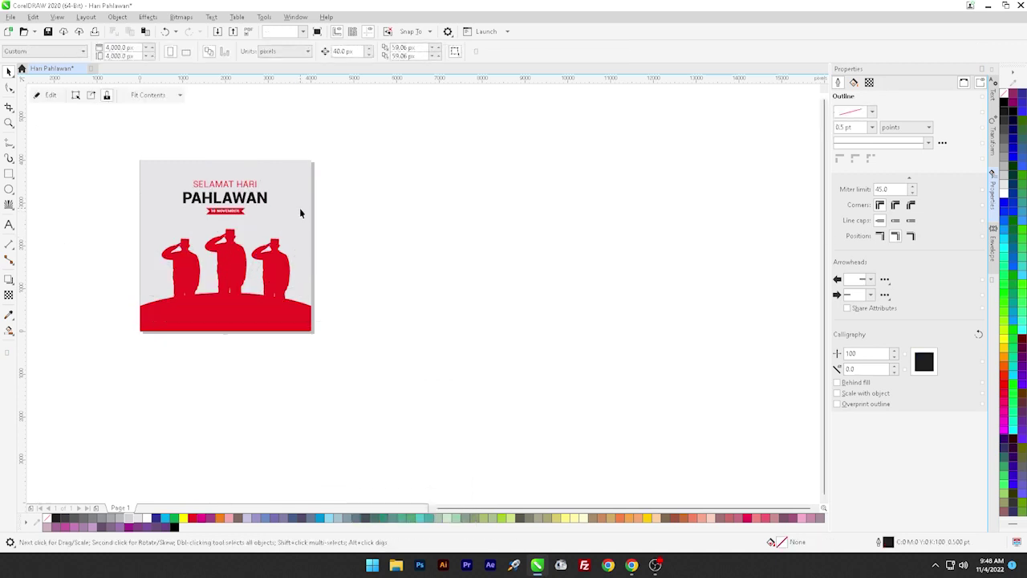
{"action": "right_click", "coordinate": [299, 208]}
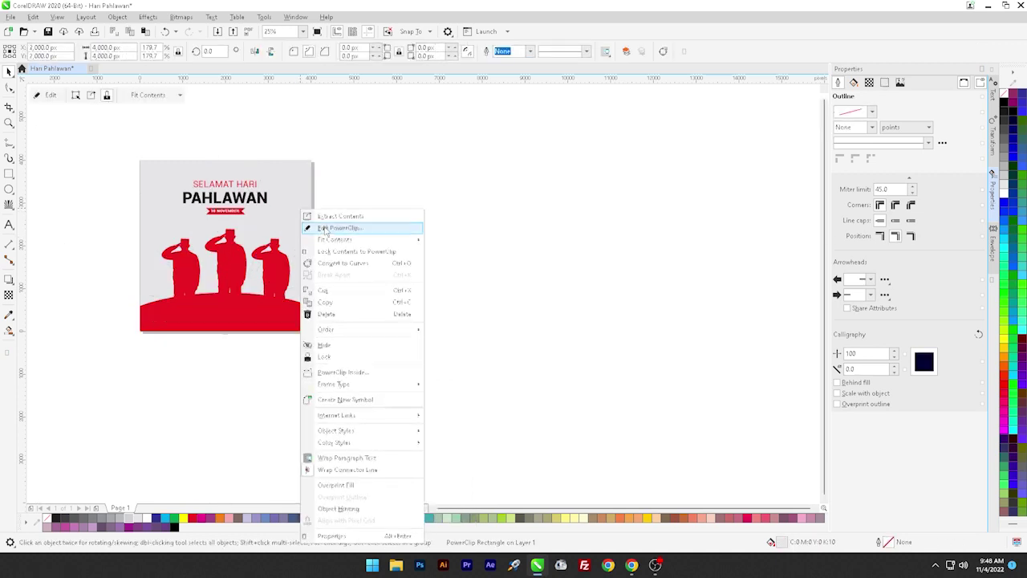
{"action": "left_click", "coordinate": [327, 229]}
{"action": "right_click", "coordinate": [406, 227]}
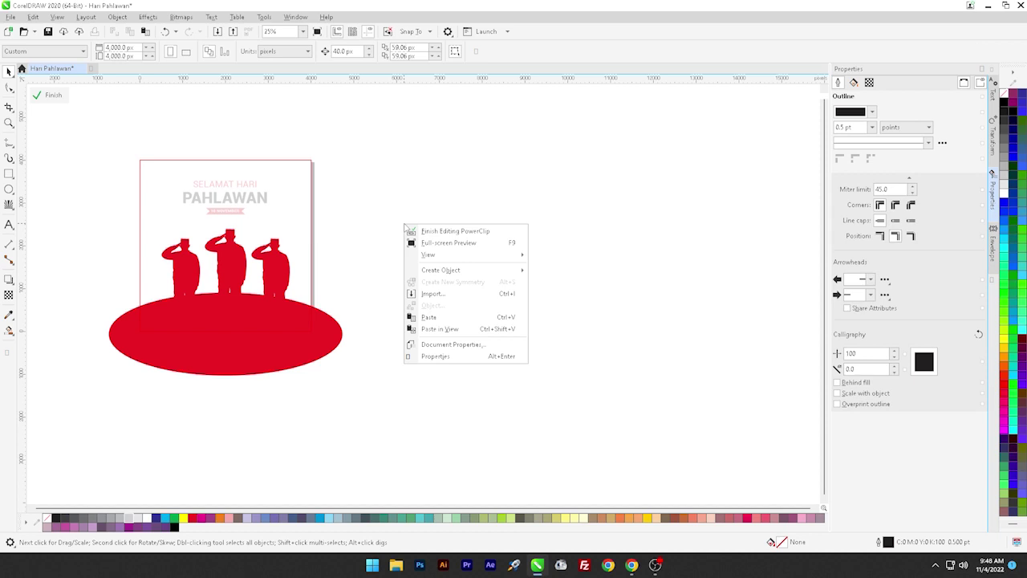
{"action": "left_click", "coordinate": [438, 317]}
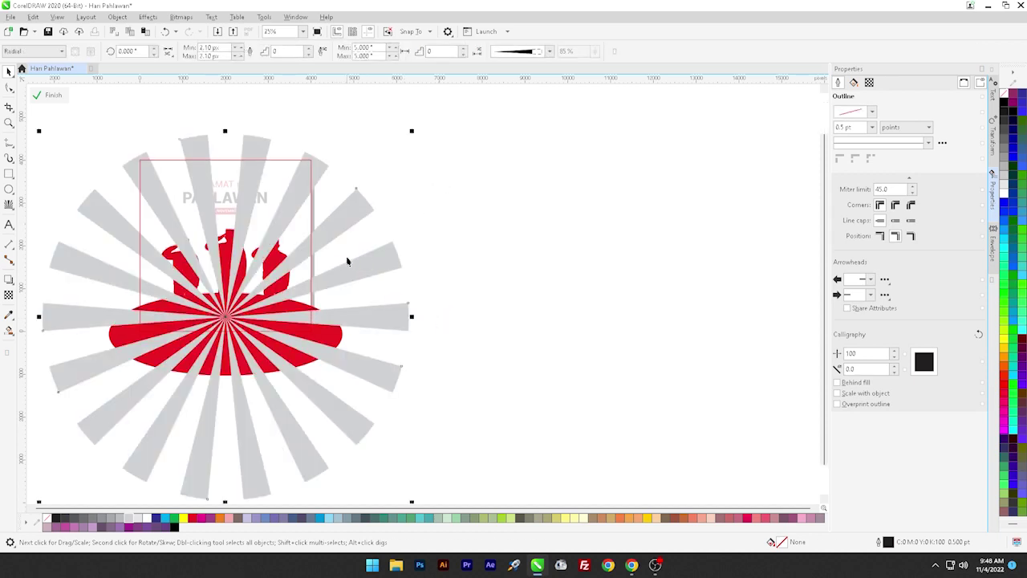
Send the burst behind the soldiers and ground ellipse, and finish editing the PowerClip.
{"action": "key", "text": "shift+Page_Down"}
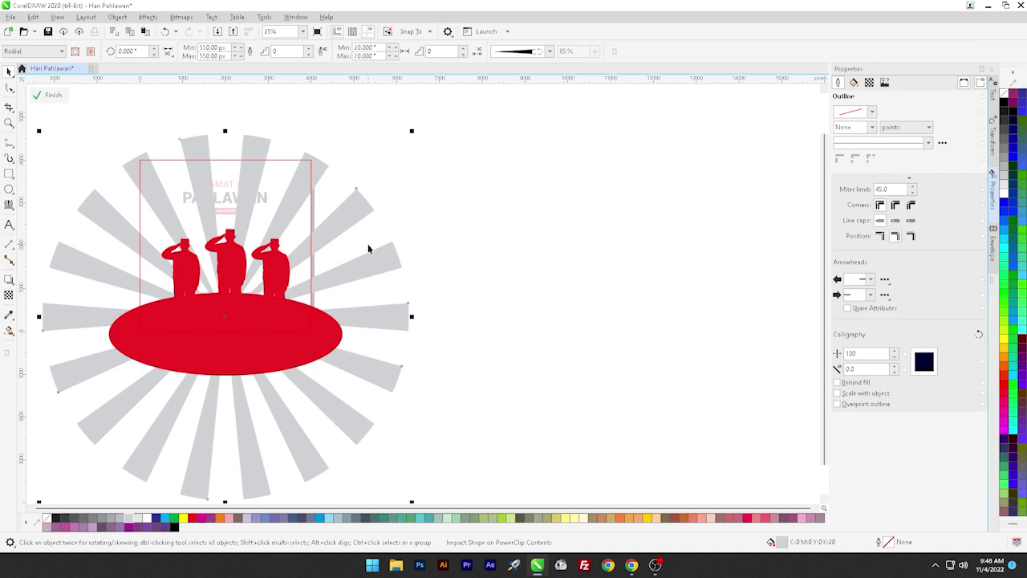
{"action": "left_click", "coordinate": [46, 95]}
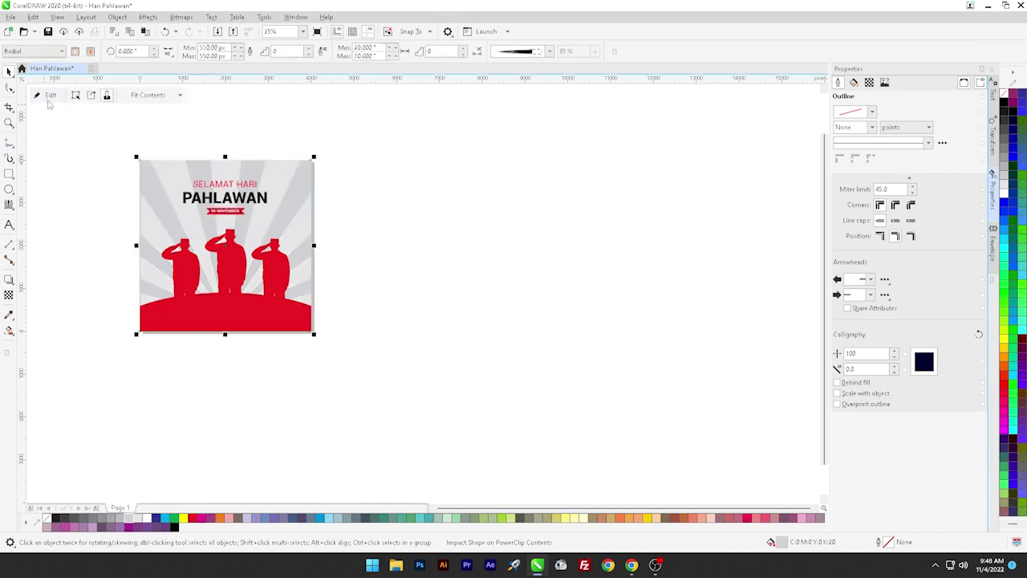
{"action": "left_click", "coordinate": [422, 261]}
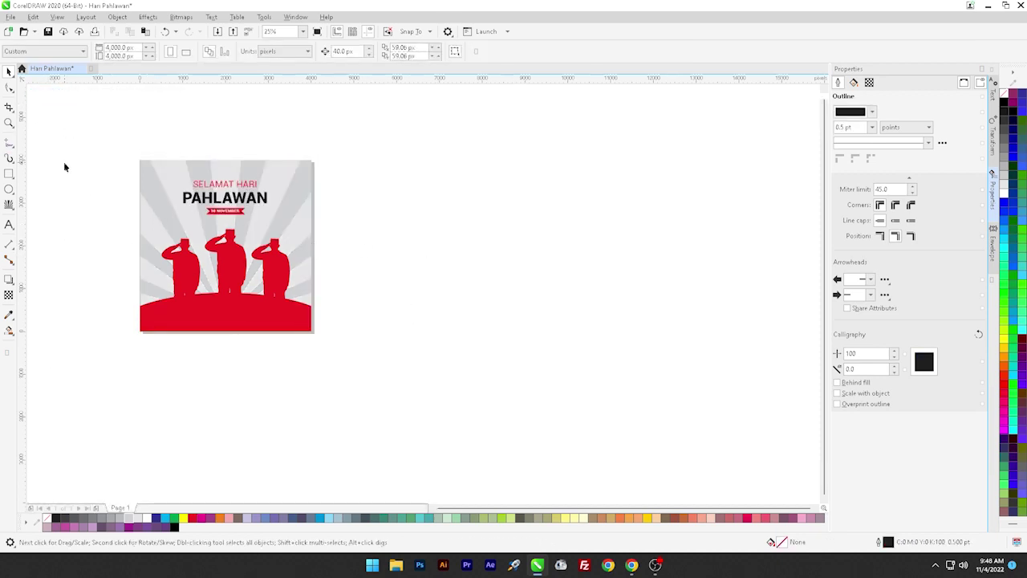
{"action": "scroll", "coordinate": [64, 167], "scroll_direction": "up", "scroll_amount": 2}
{"action": "scroll", "coordinate": [69, 169], "scroll_direction": "up", "scroll_amount": 1}
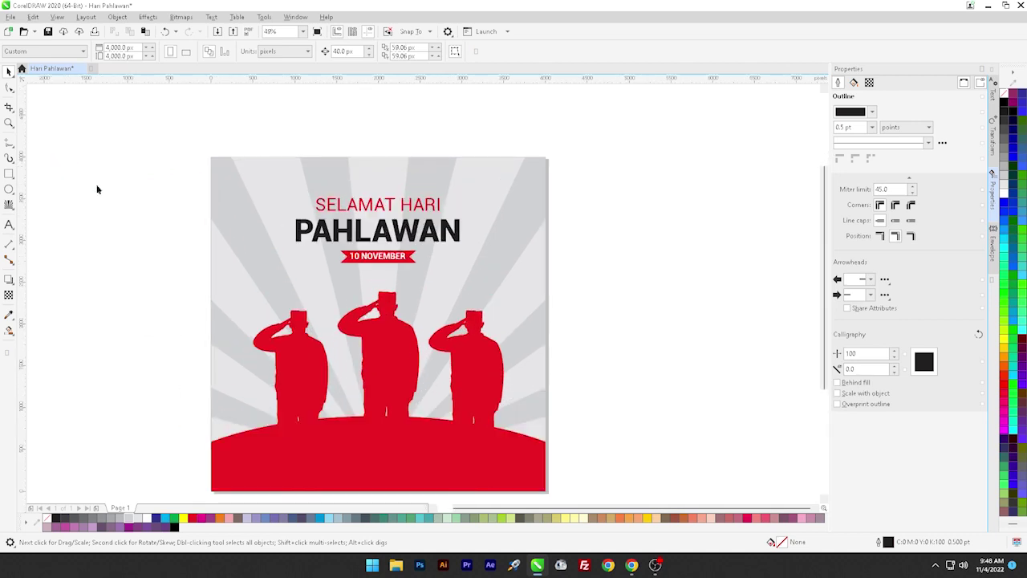
{"action": "scroll", "coordinate": [121, 202], "scroll_direction": "down", "scroll_amount": 1}
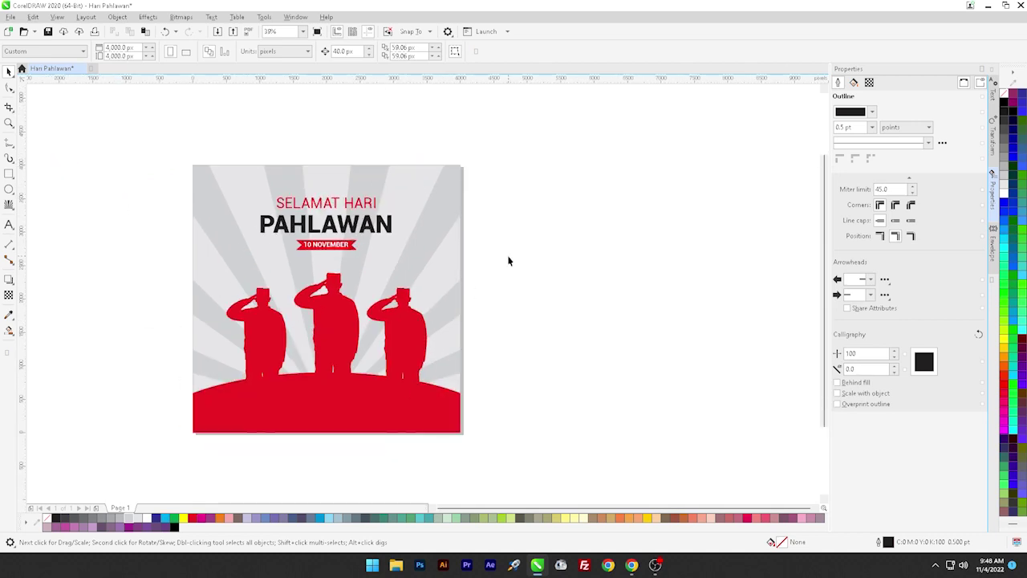